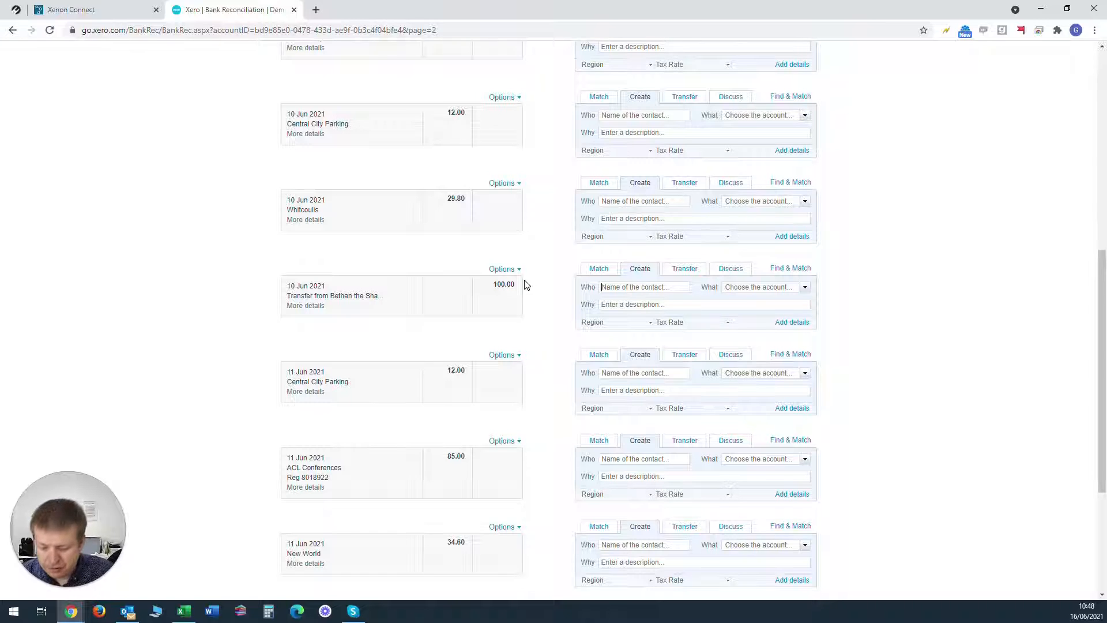
# Step: For the 100.00 receipt of 10 Jun 2021, enter the shareholder's full name as contact and choose account 950 - Capital - x,xxx Ordinary Shares
pyautogui.write('Bethan ')
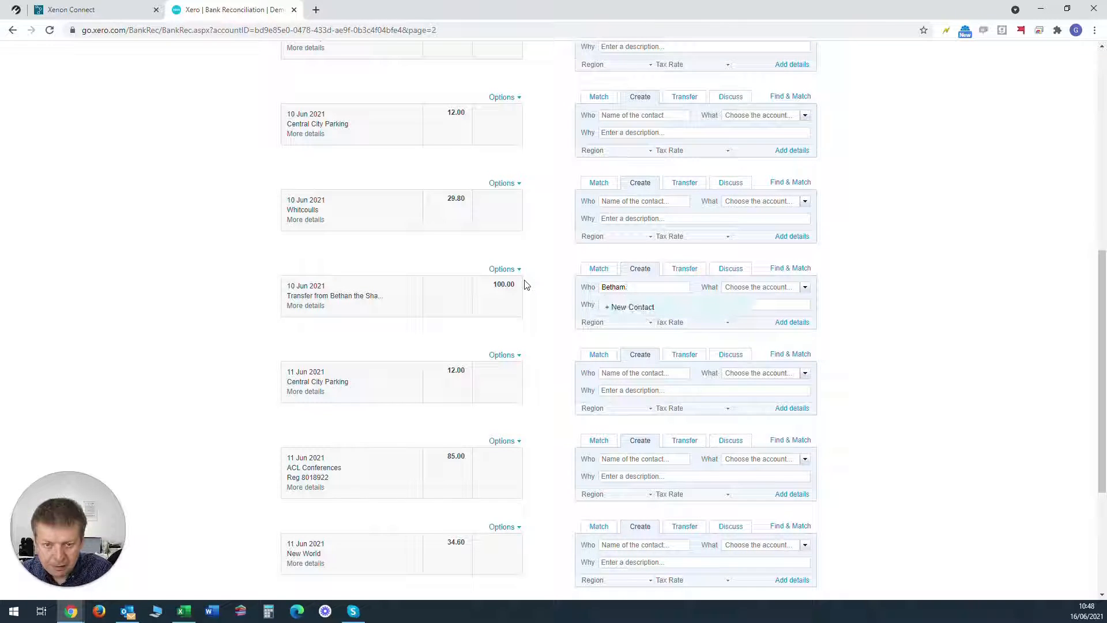
pyautogui.write('Blogg')
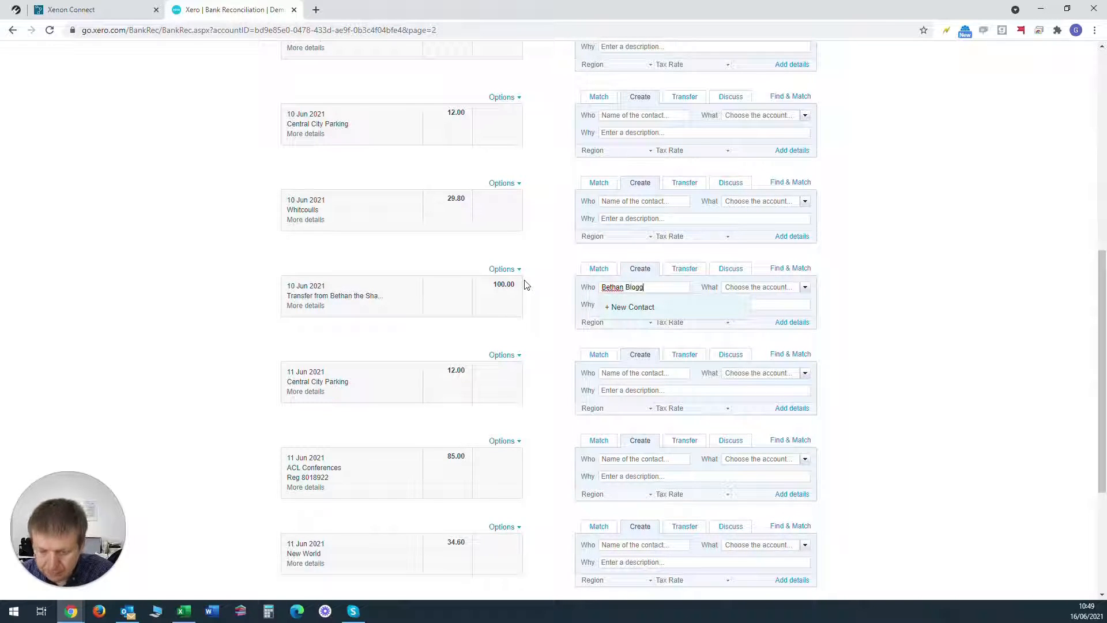
pyautogui.write('s')
pyautogui.press('Tab')
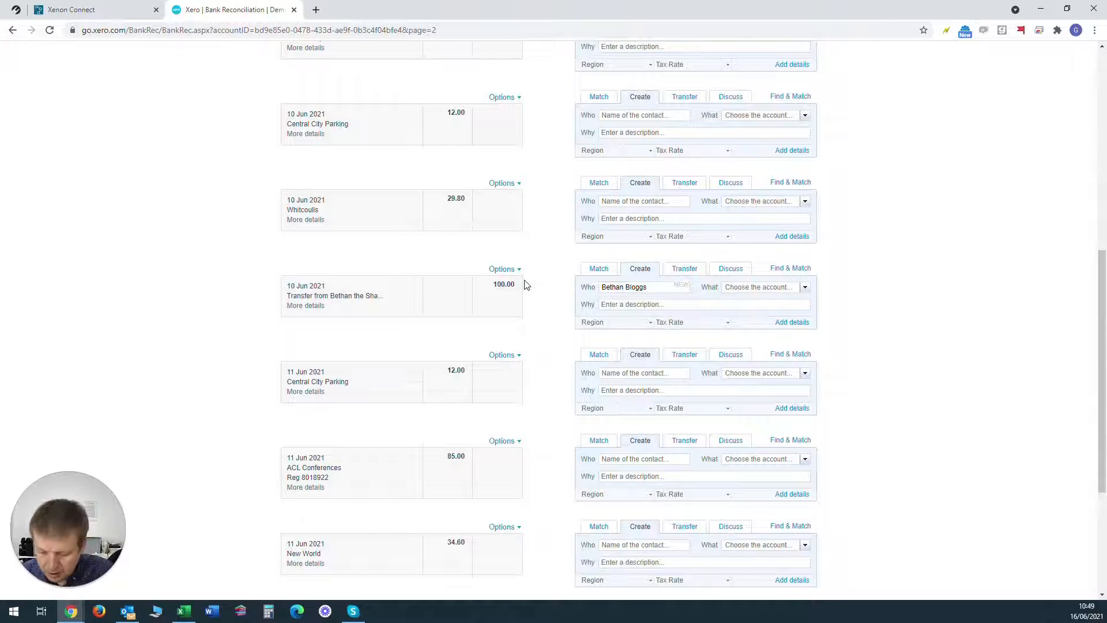
pyautogui.click(804, 288)
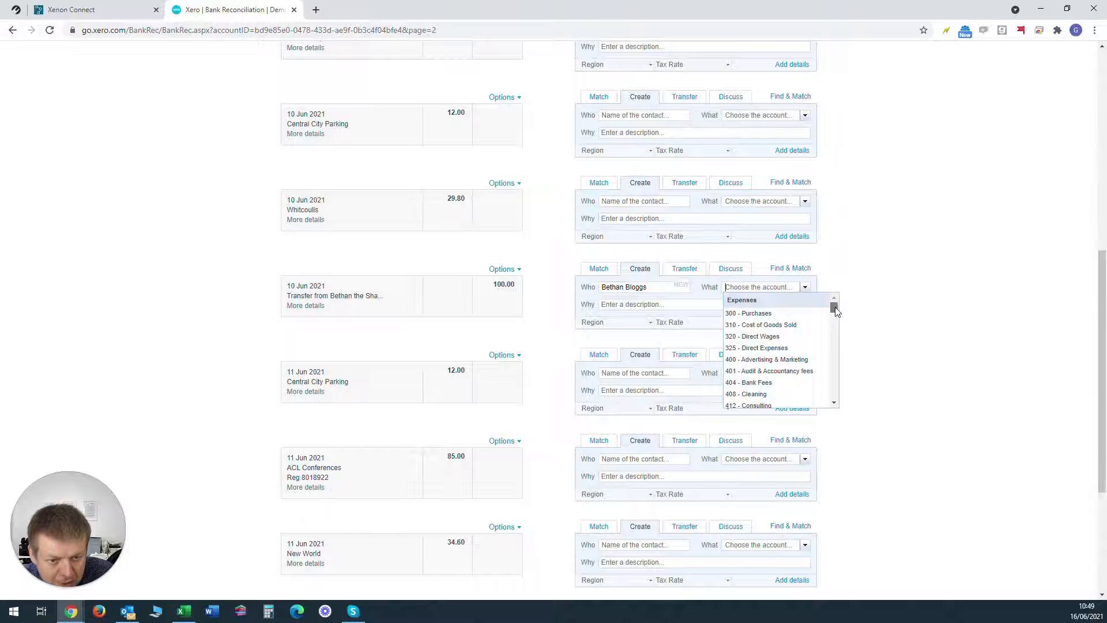
pyautogui.moveTo(835, 306); pyautogui.dragTo(842, 398)
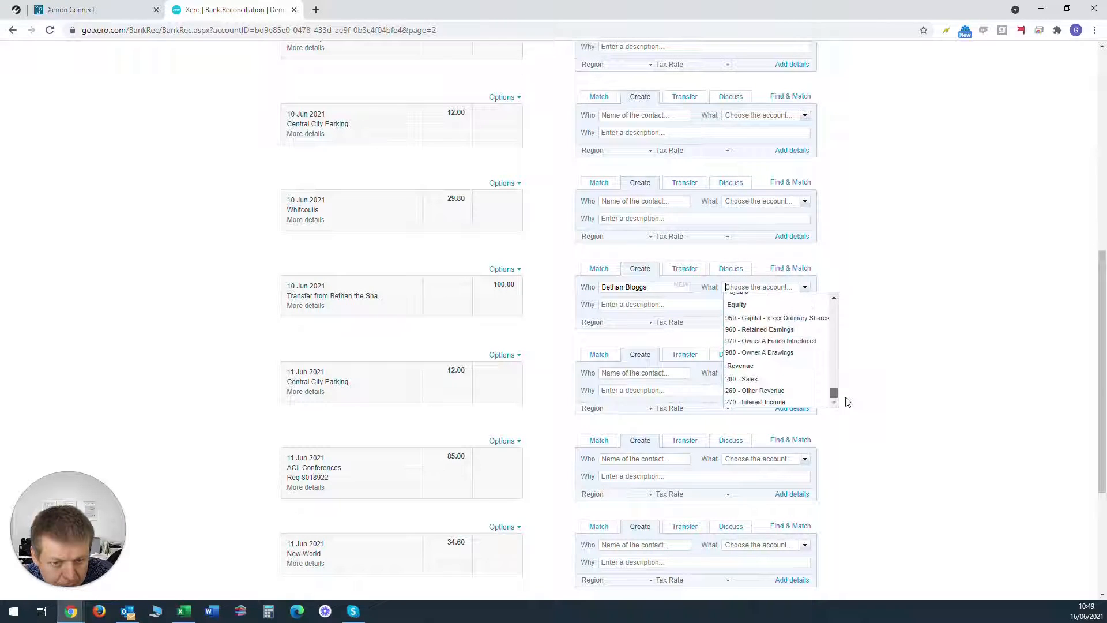
pyautogui.click(773, 319)
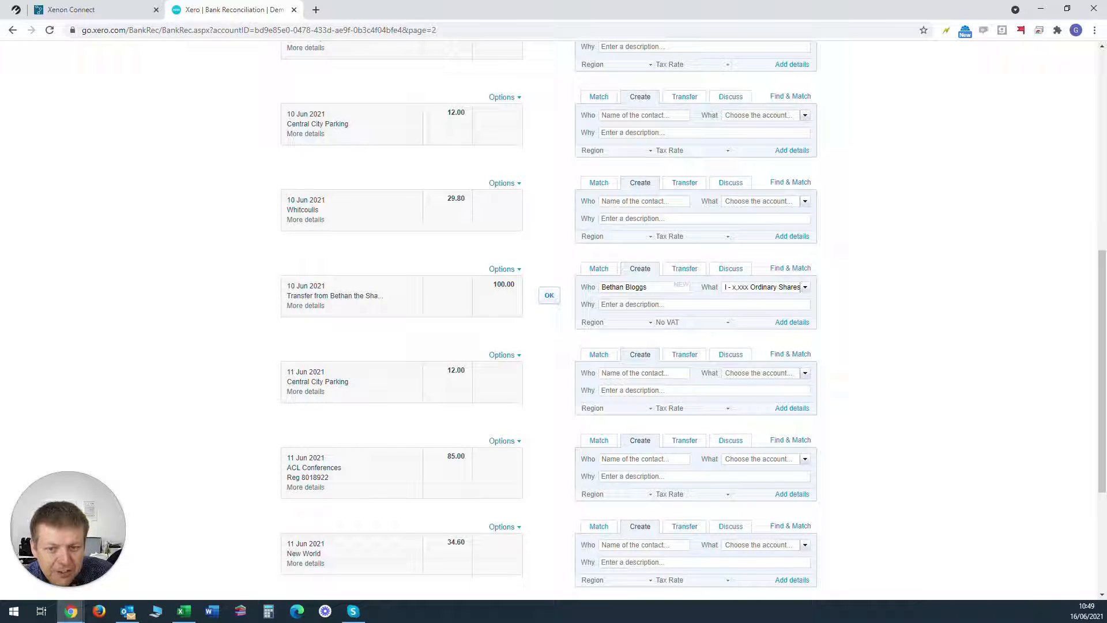
pyautogui.press('Tab')
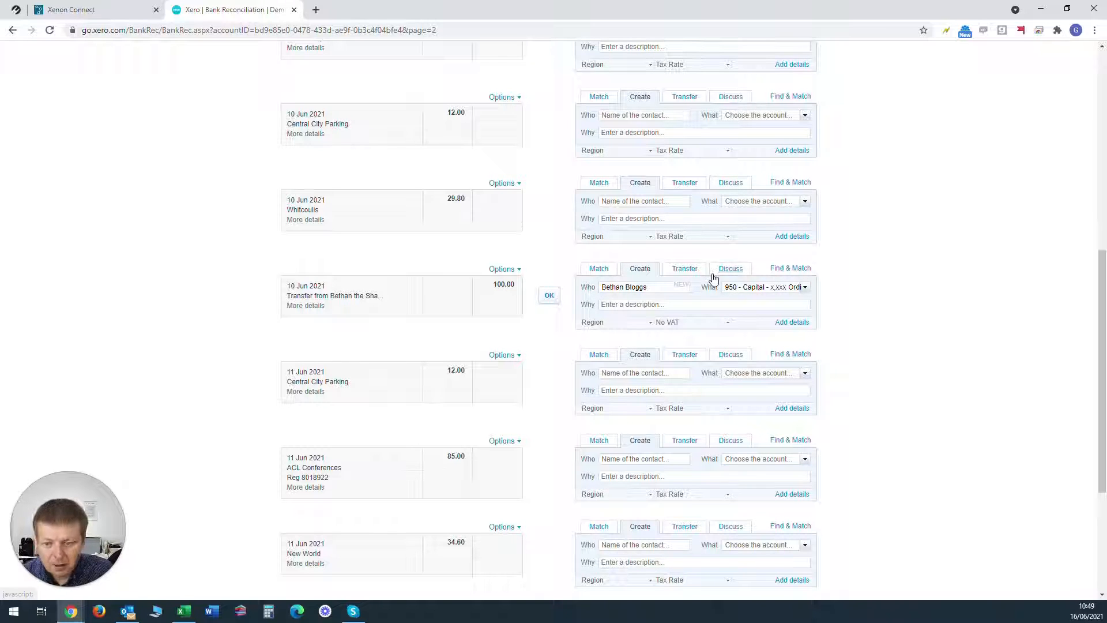
# Step: Describe the 100.00 receipt as "Share Capital paid in by" plus the shareholder's first name, and reconcile the line
pyautogui.write('Share')
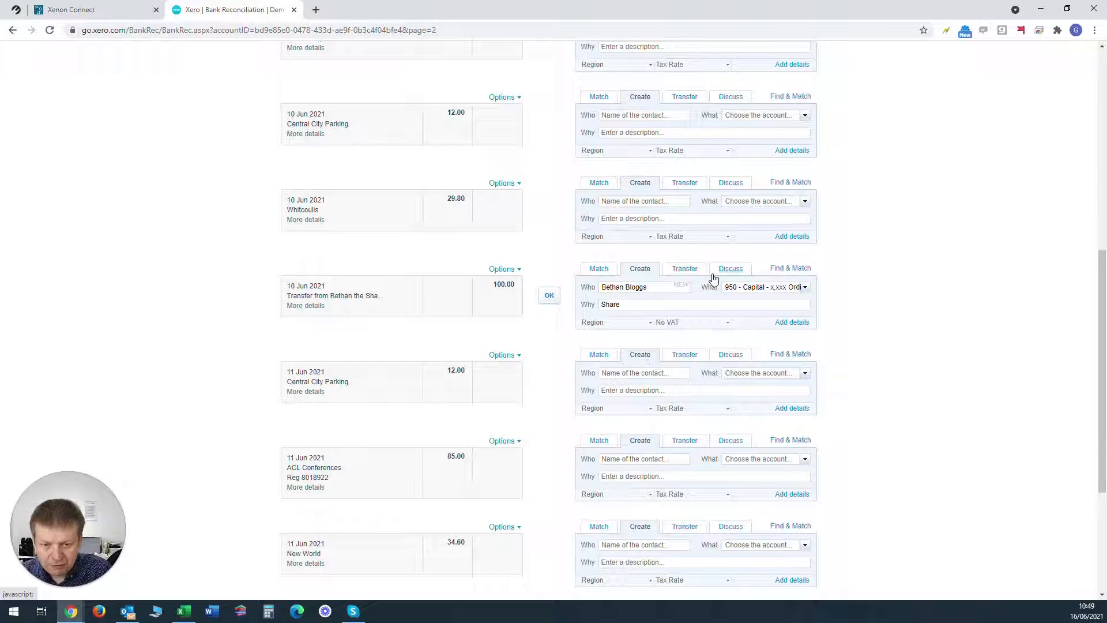
pyautogui.write(' Capital')
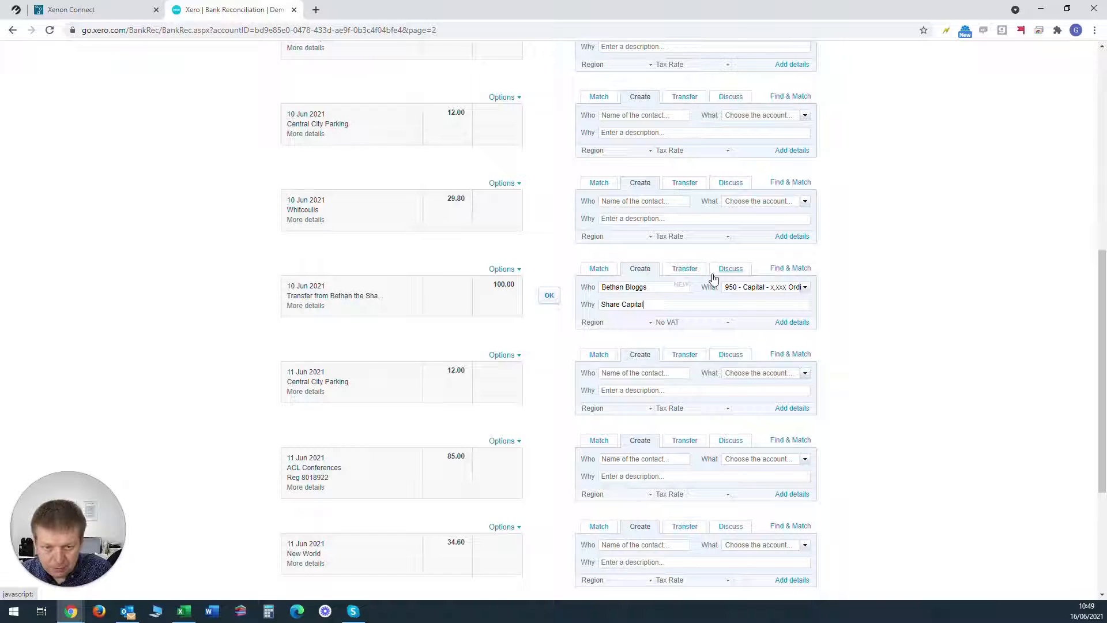
pyautogui.write(' paid in by ')
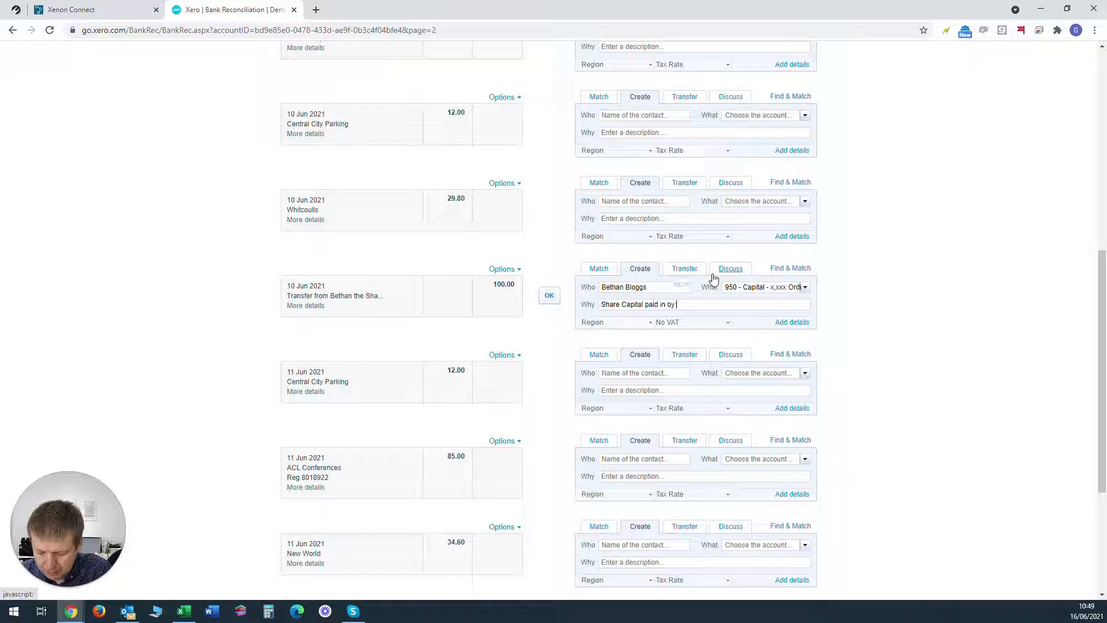
pyautogui.write('Bethan')
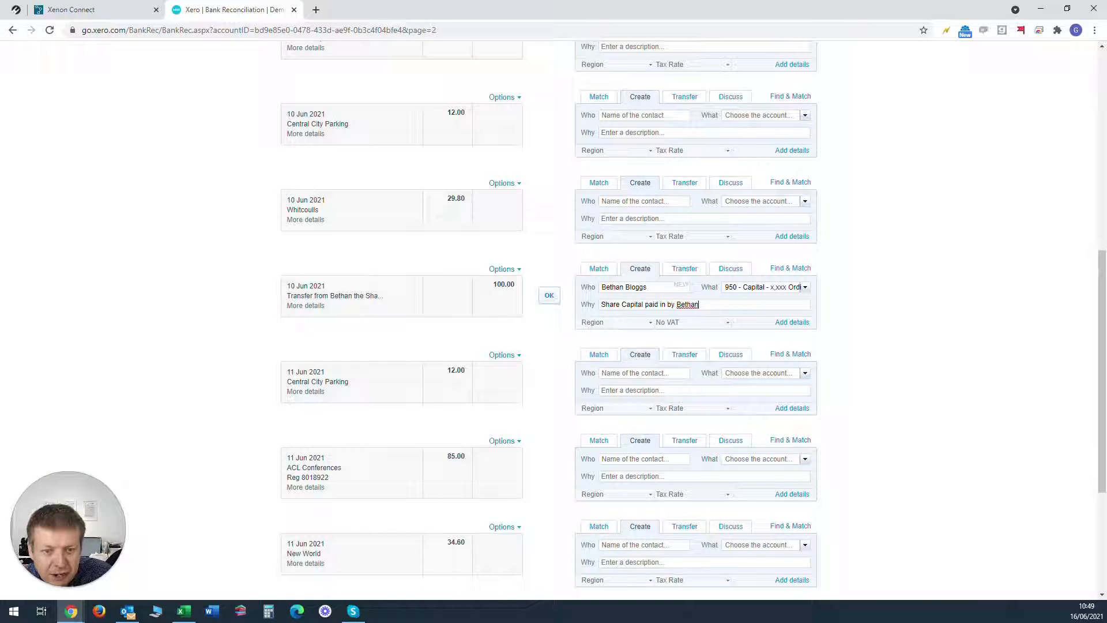
pyautogui.click(549, 297)
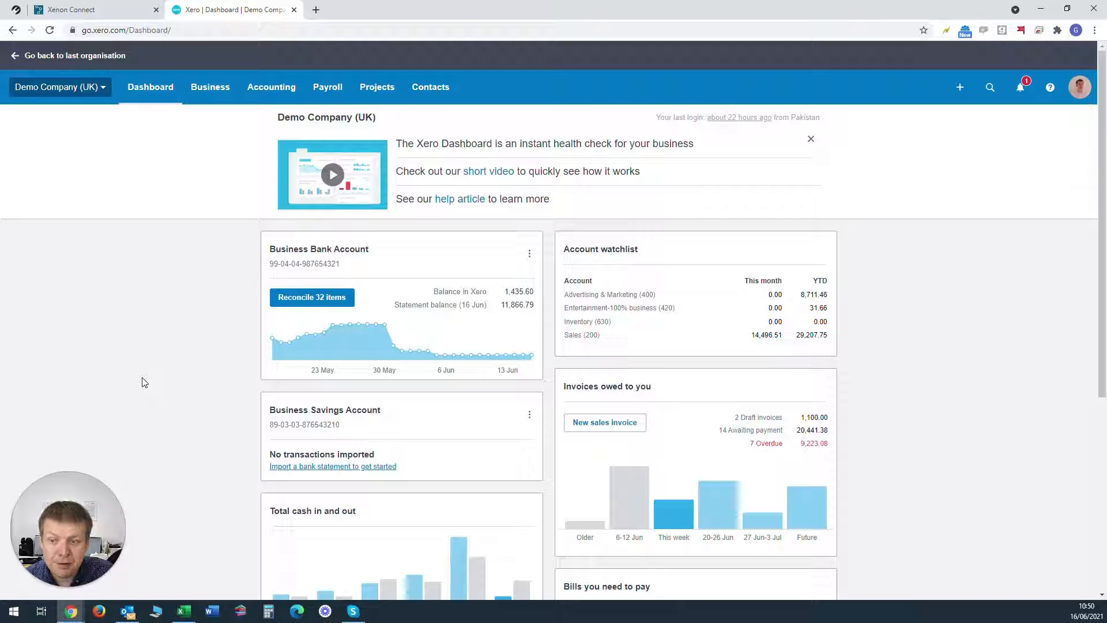
# Step: Open the Business Bank Account reconciliation from the dashboard and go to page 3 of the statement lines
pyautogui.click(323, 300)
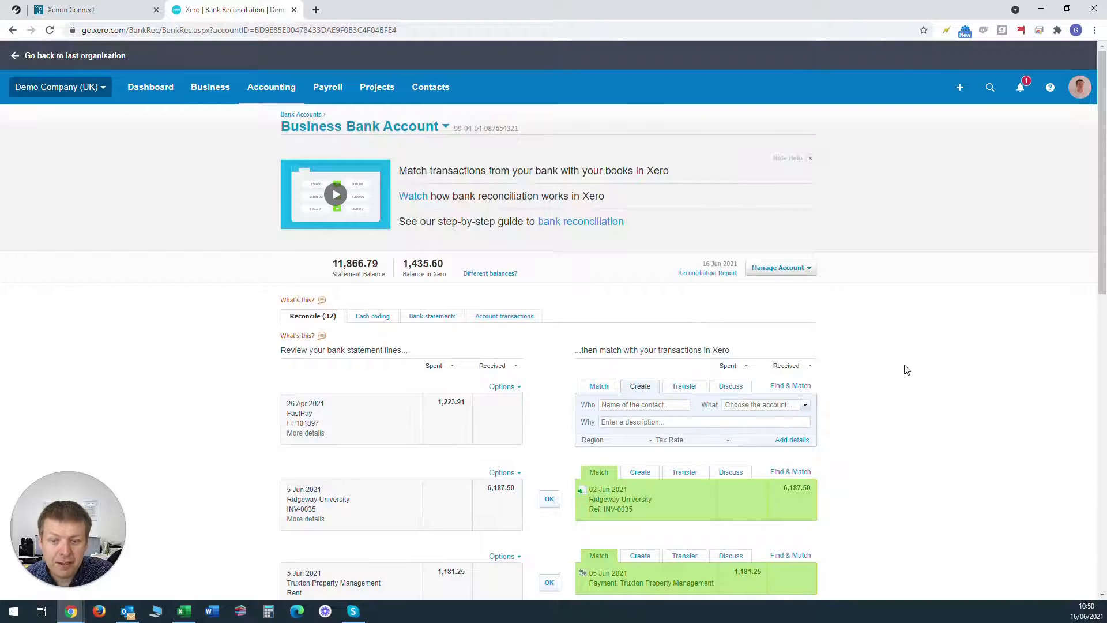
pyautogui.scroll(-12, 904, 371)
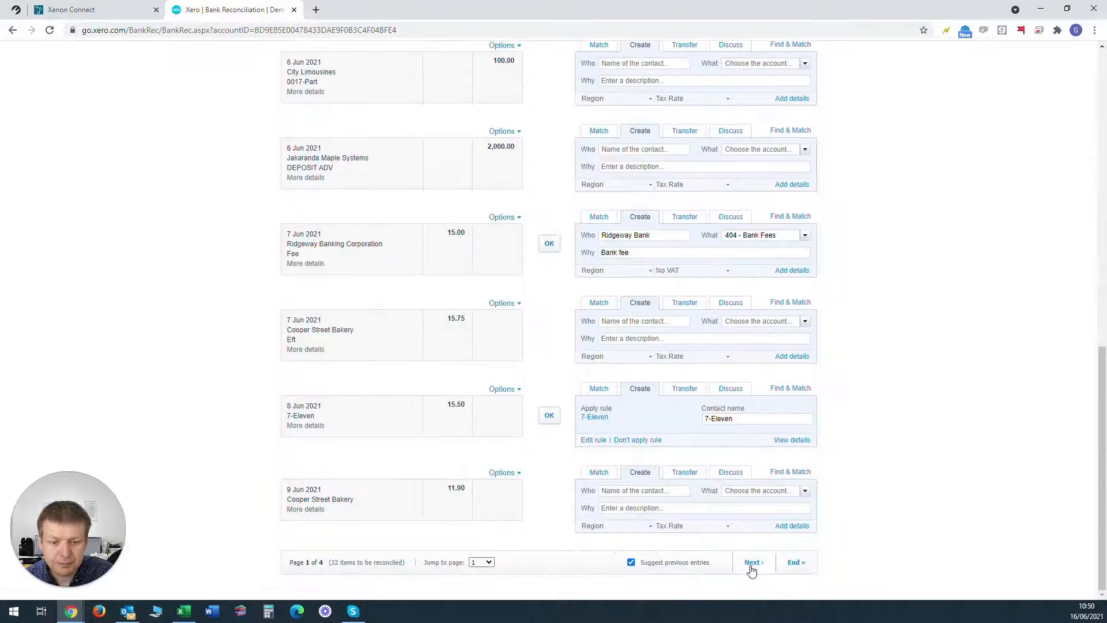
pyautogui.click(751, 563)
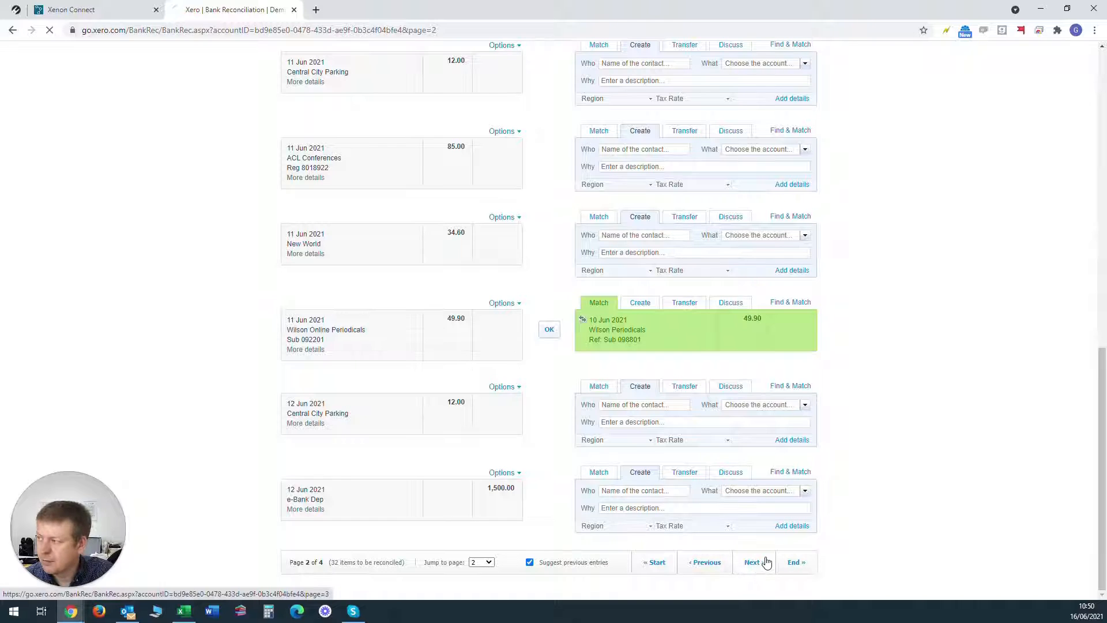
pyautogui.click(753, 563)
pyautogui.scroll(-7, 582, 403)
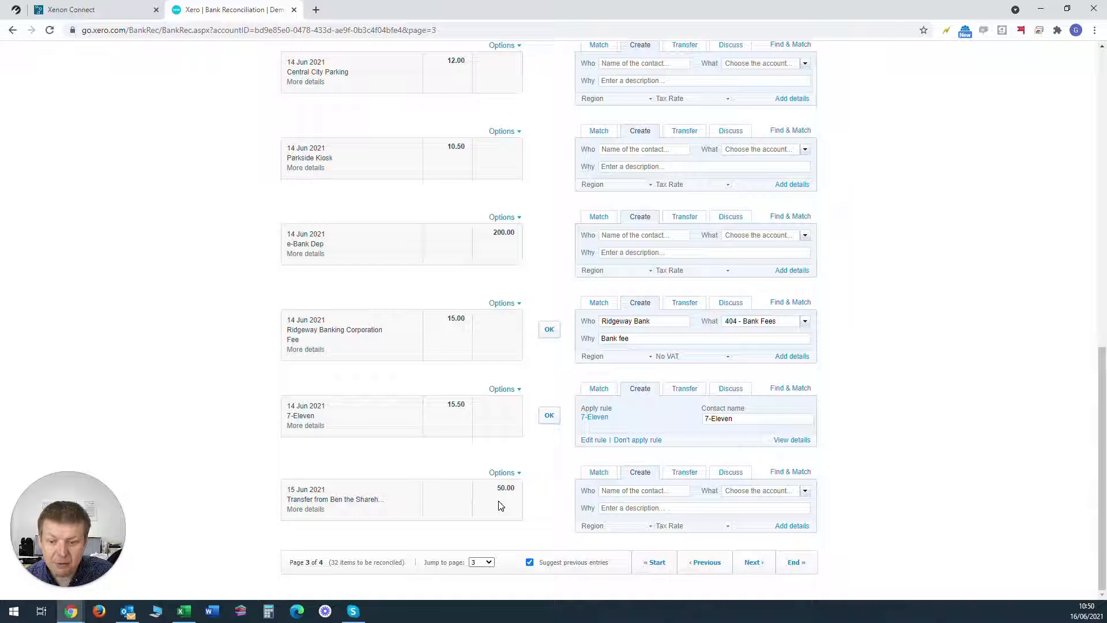
# Step: For the 50.00 shareholder transfer of 15 Jun 2021, enter the shareholder's full name as contact and assign account 950 - Capital - x,xxx Ordinary Shares
pyautogui.click(626, 491)
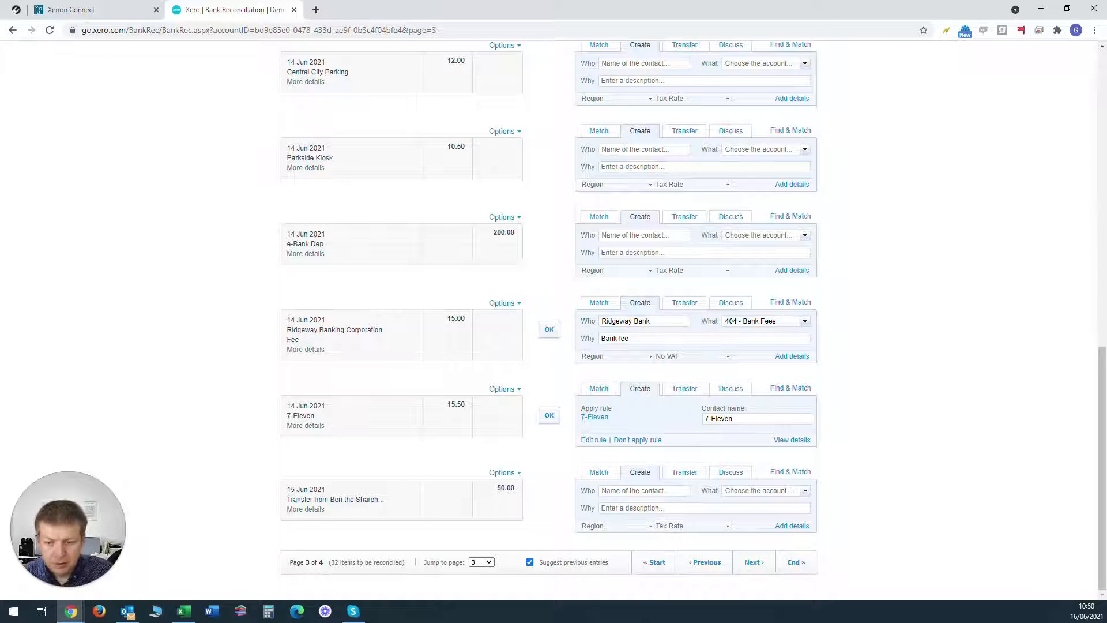
pyautogui.write('Ben Bloggs')
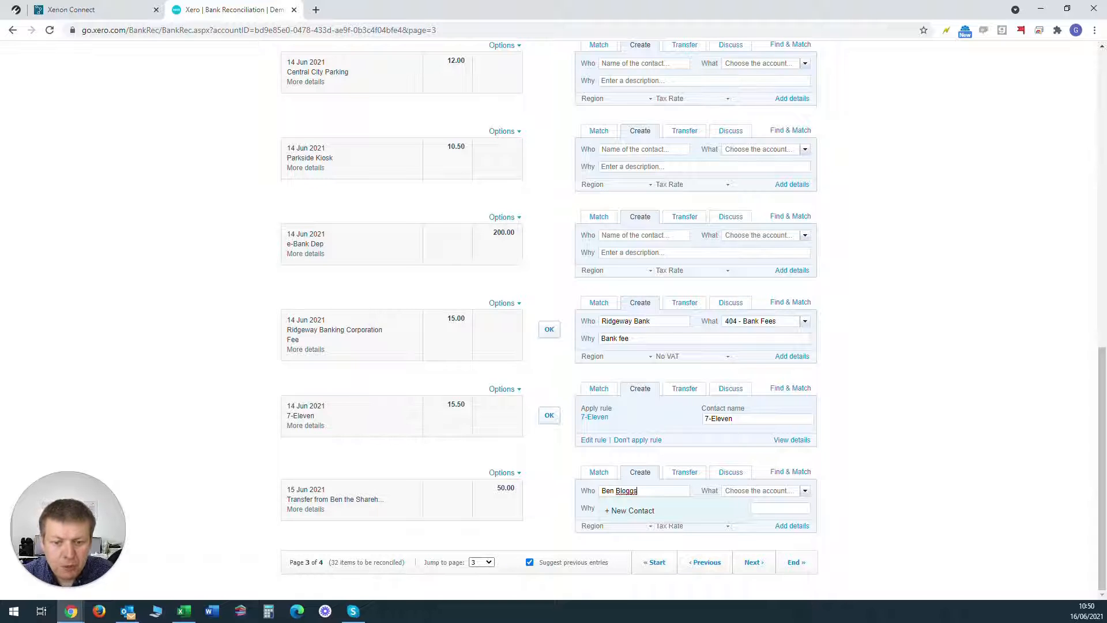
pyautogui.press('Tab')
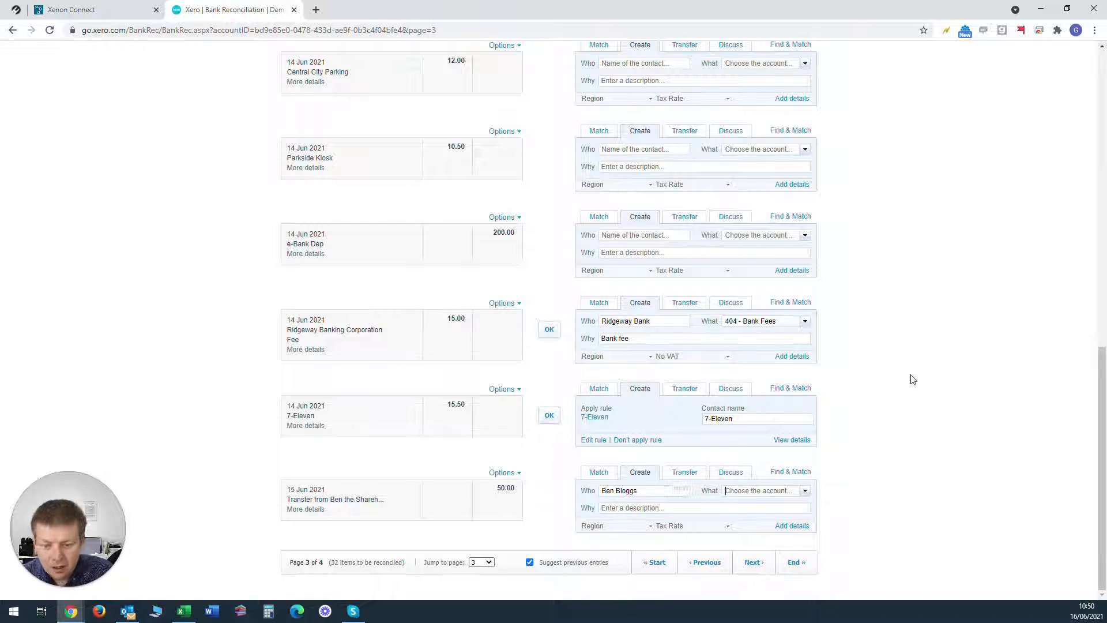
pyautogui.write('share')
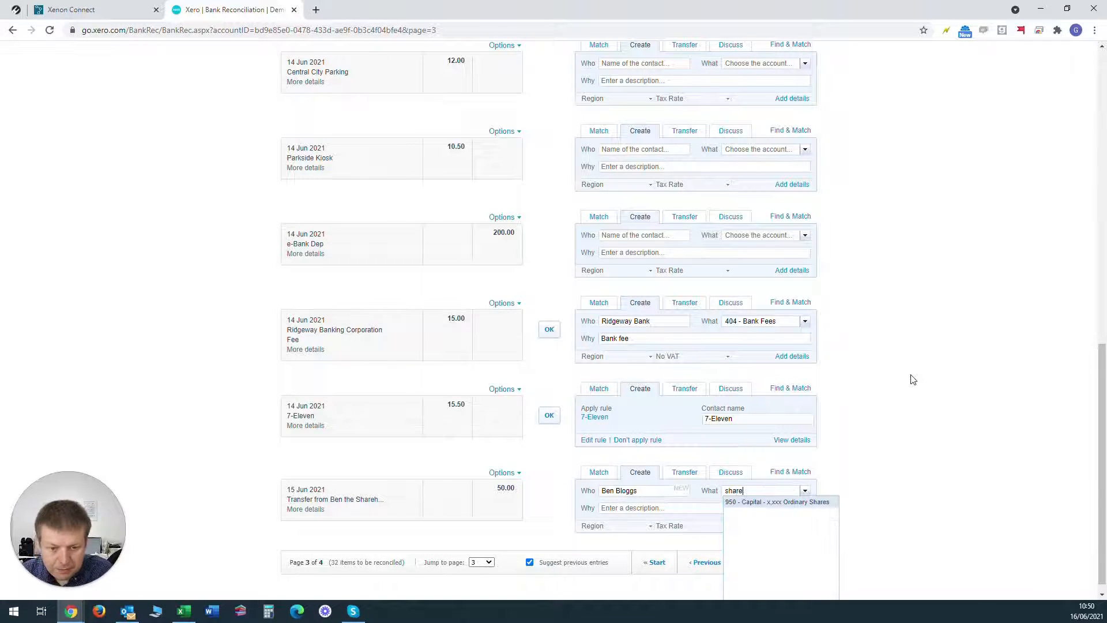
pyautogui.click(776, 504)
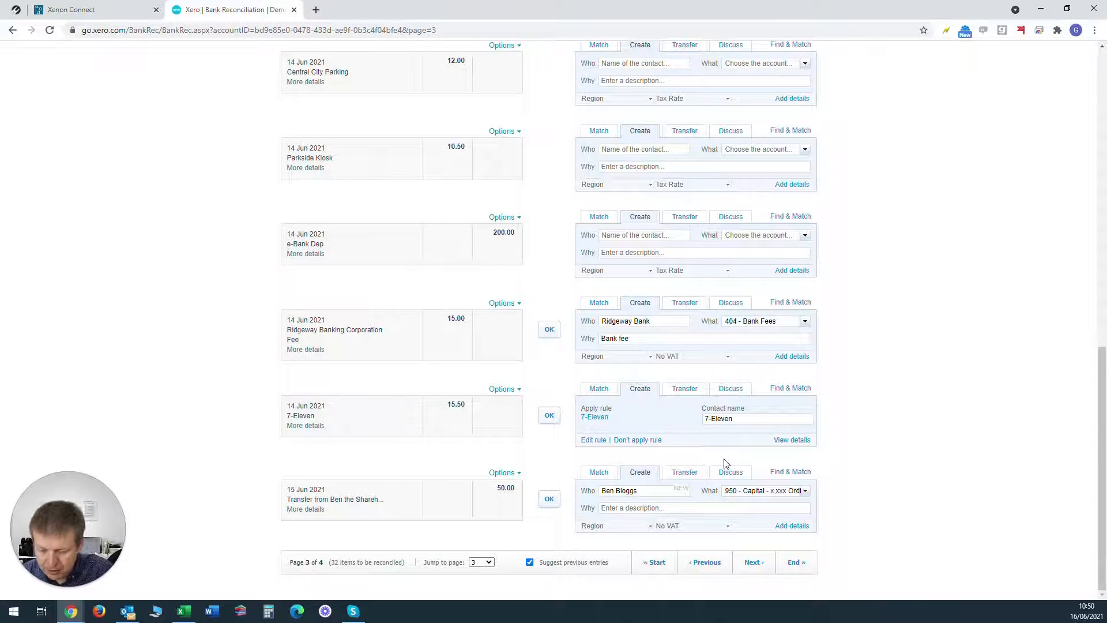
# Step: Describe the 50.00 receipt with the shareholder's first name followed by "Share Capital Introduced", and reconcile the line
pyautogui.write('Ben Share')
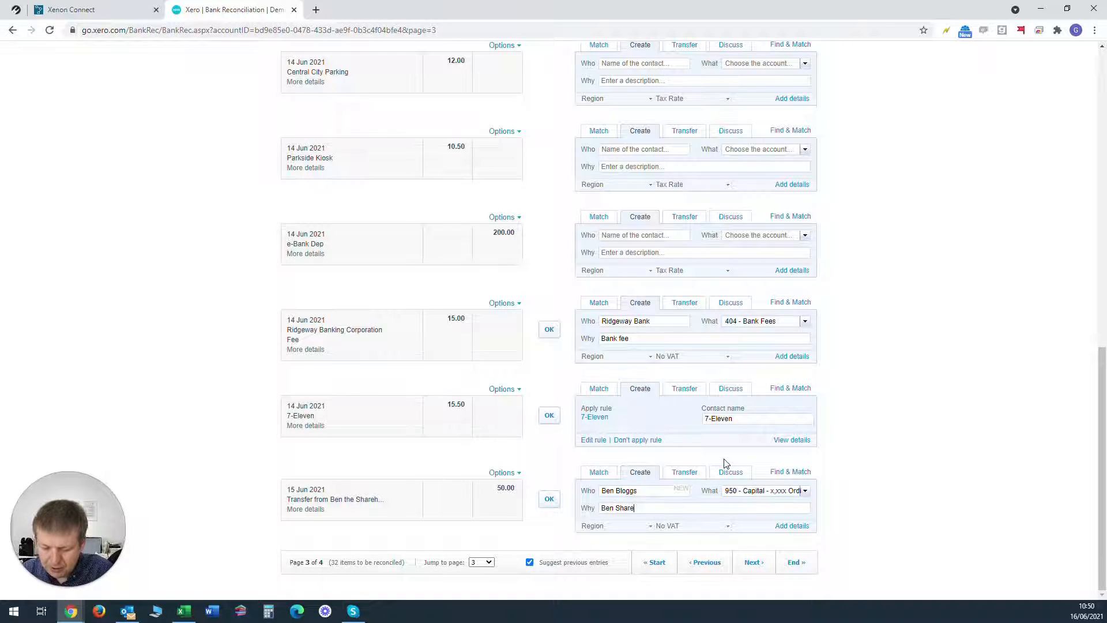
pyautogui.write(' Capital Intr')
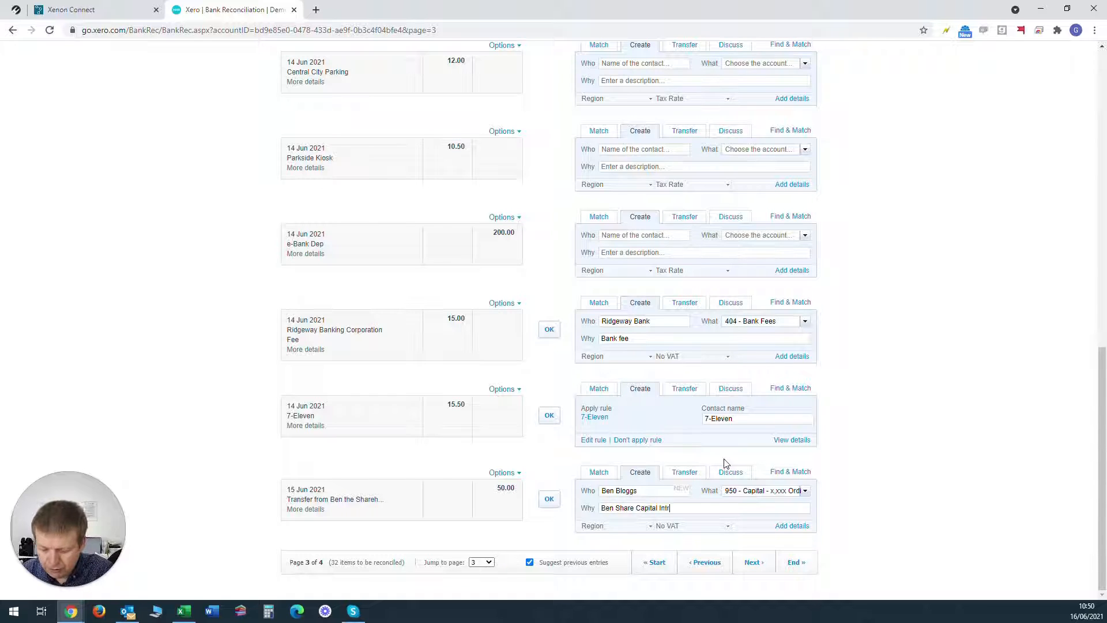
pyautogui.write('oduced')
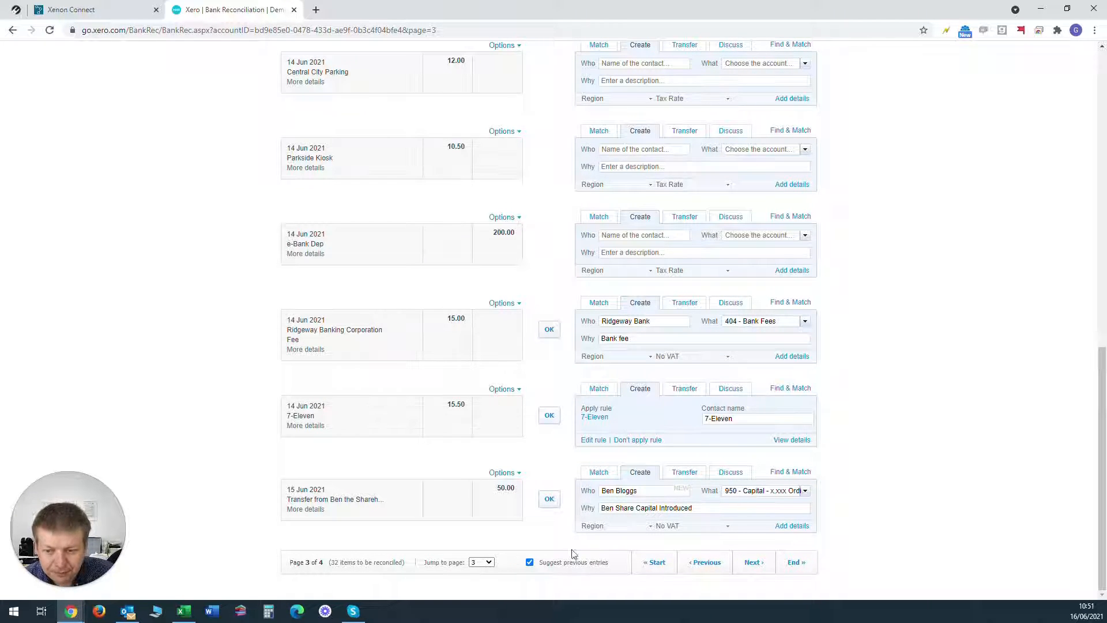
pyautogui.click(549, 500)
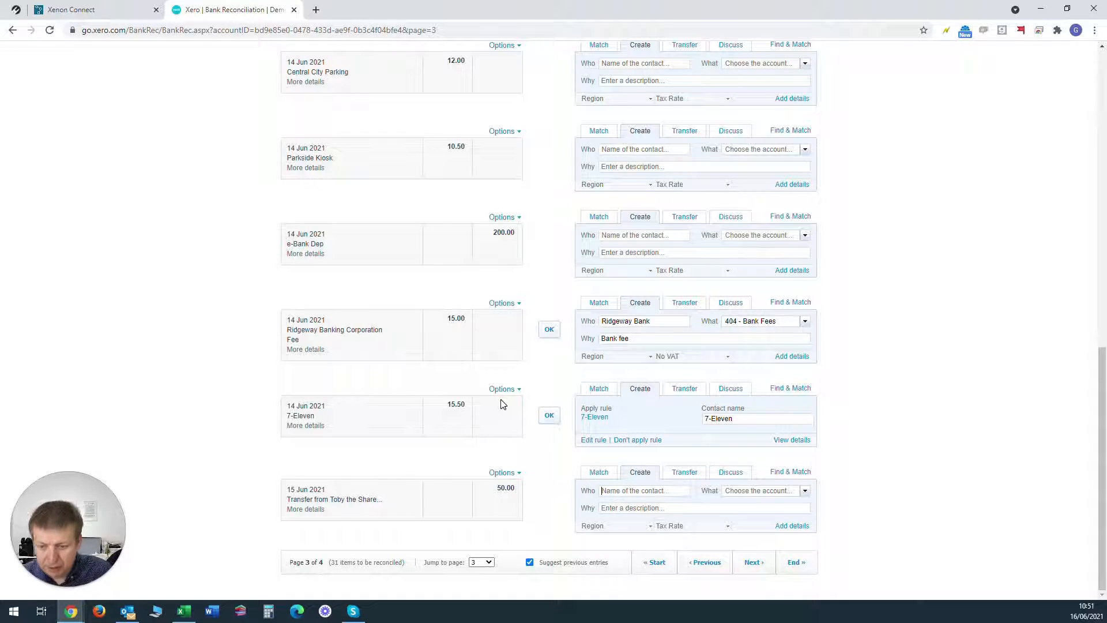
# Step: For the remaining 50.00 transfer of 15 Jun 2021, enter that shareholder's full name as contact and assign account 950 - Capital - x,xxx Ordinary Shares
pyautogui.write('Toby Bloggs')
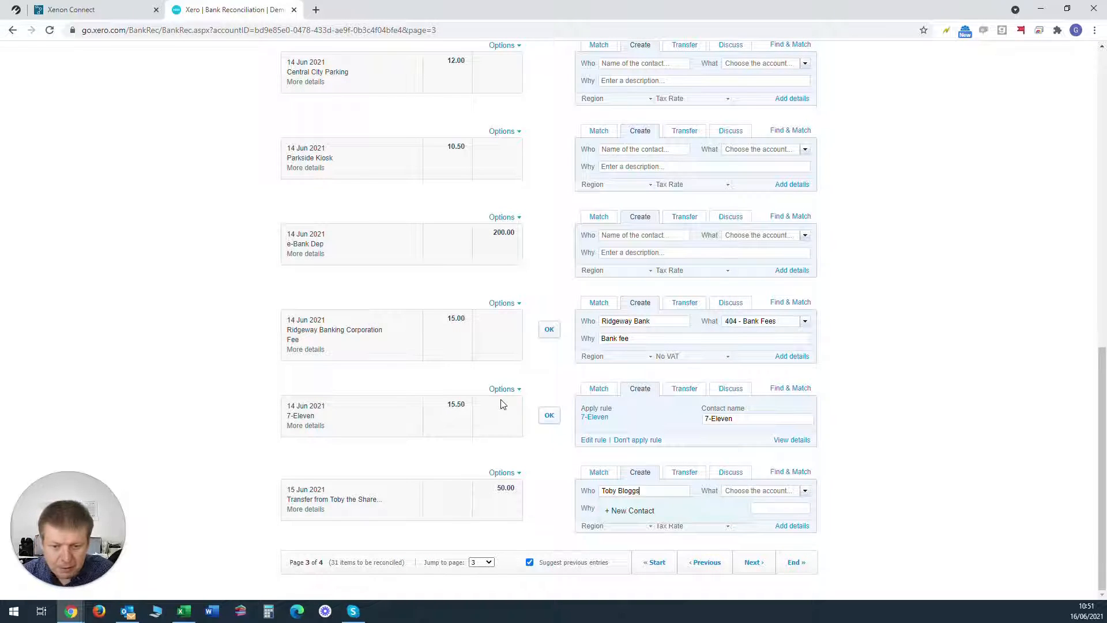
pyautogui.press('Tab')
pyautogui.write('sh')
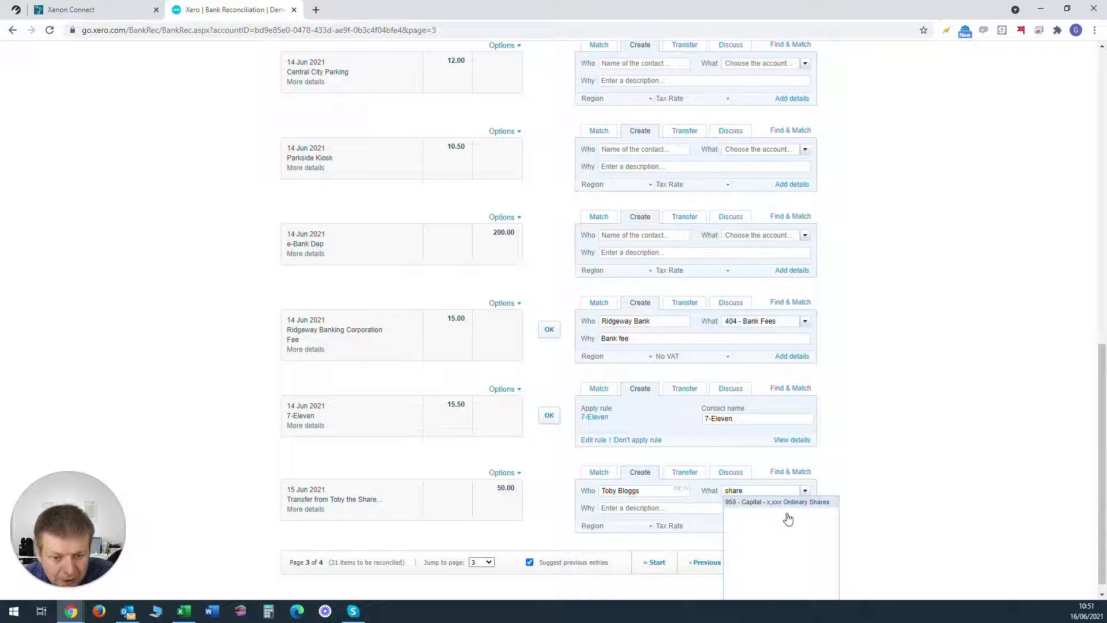
pyautogui.click(773, 504)
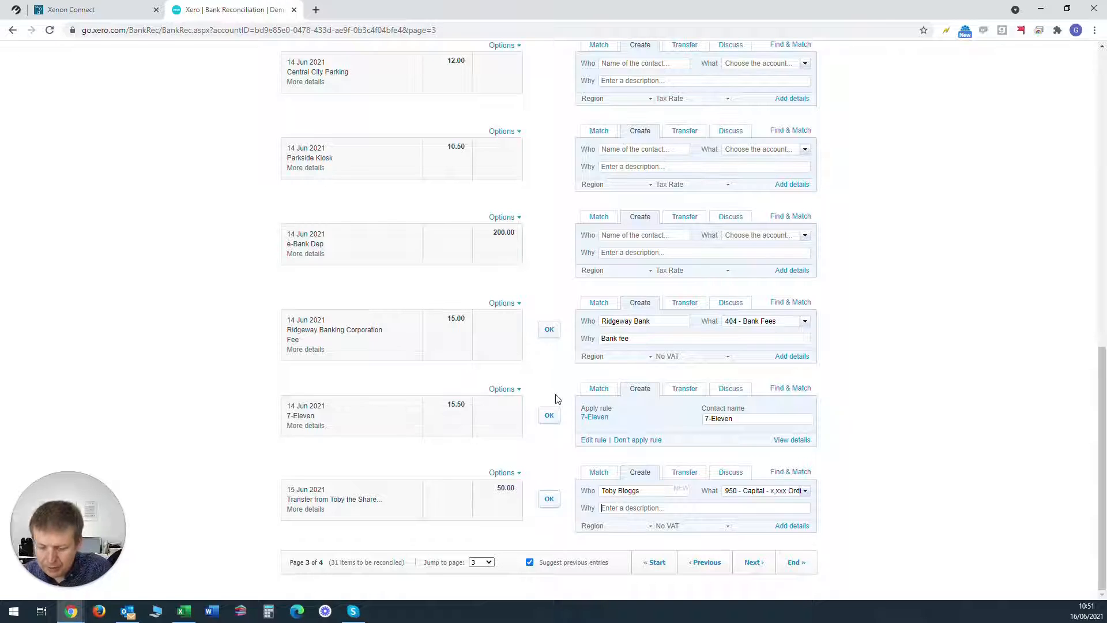
# Step: Describe the second 50.00 receipt with that shareholder's first name followed by "Share Capital Introduced", and reconcile the line
pyautogui.write('Tooy Share ')
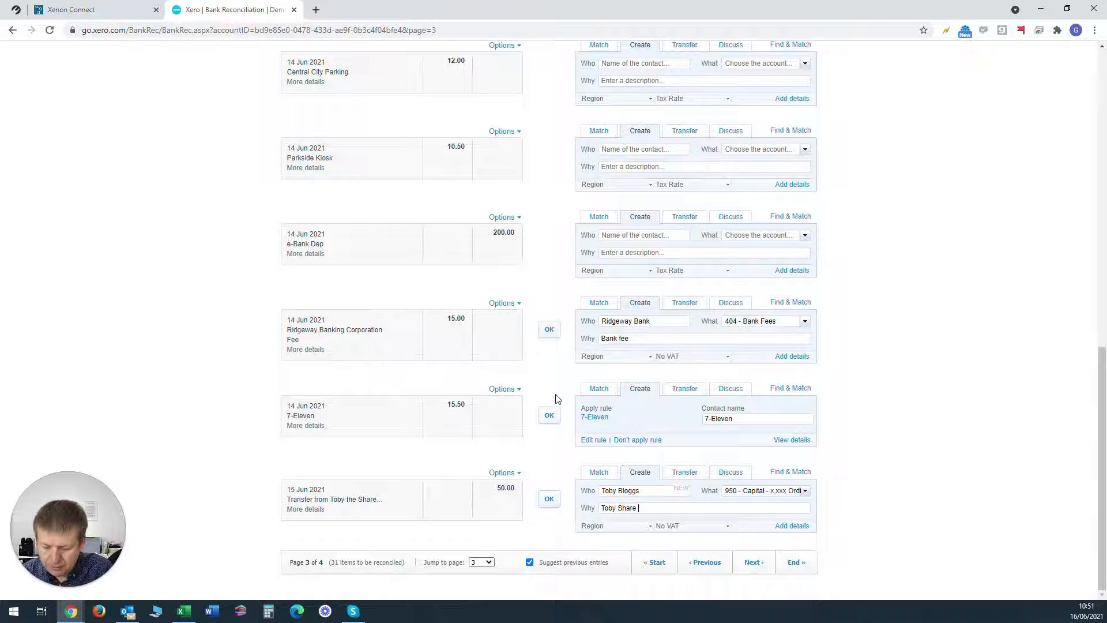
pyautogui.write('Capital IONtroduced')
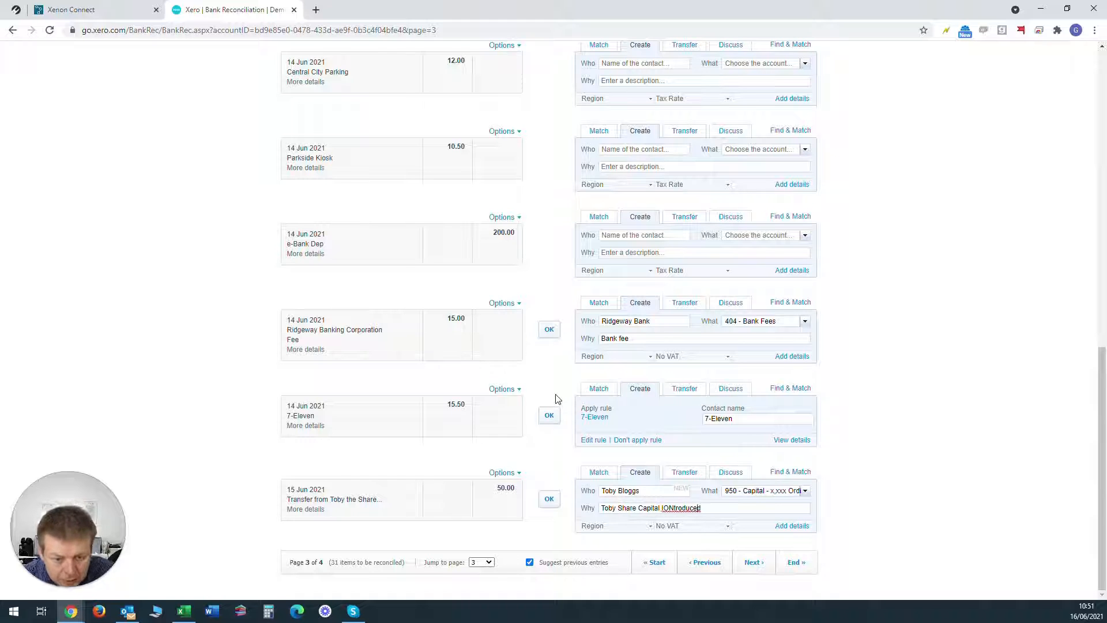
pyautogui.press('Delete')
pyautogui.press('Delete')
pyautogui.write('n')
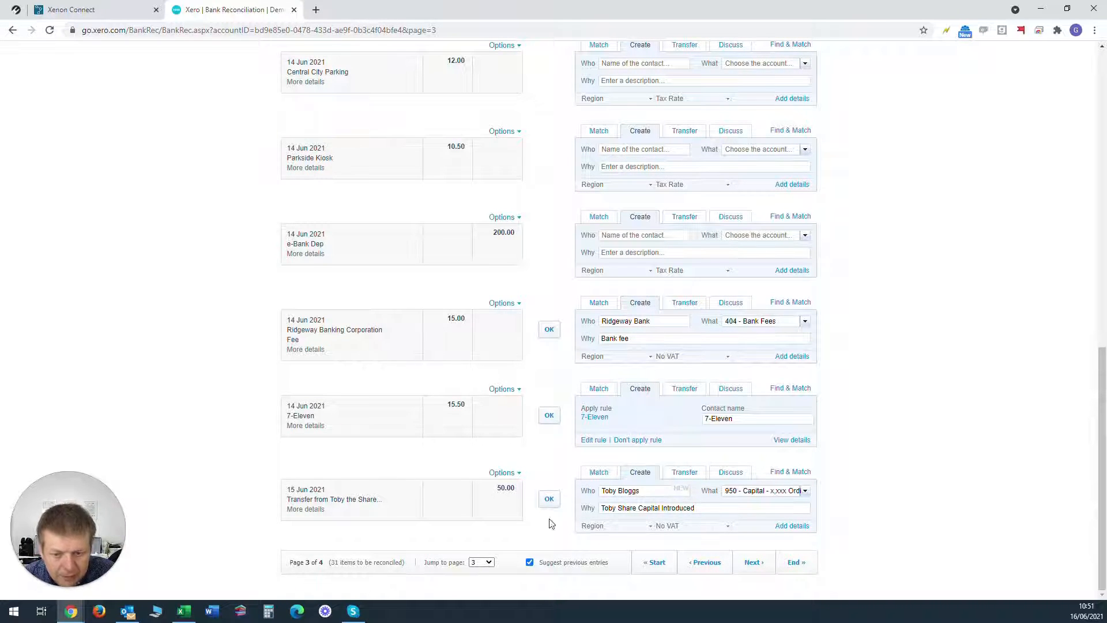
pyautogui.click(549, 500)
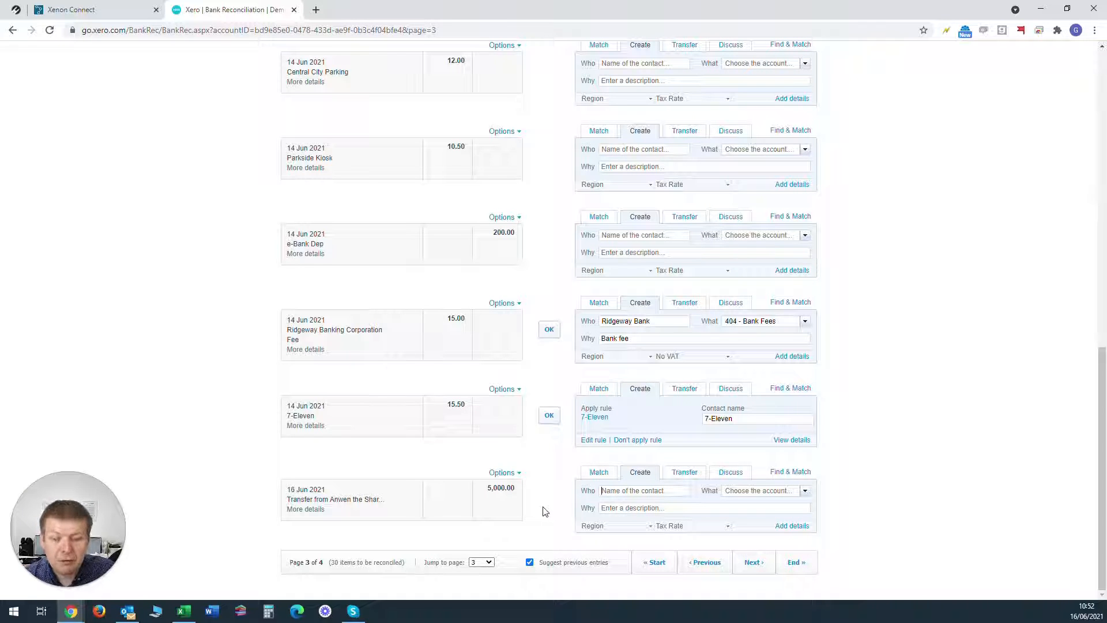
# Step: Open the organisation settings of Demo Company (UK)
pyautogui.scroll(6, 507, 509)
pyautogui.scroll(6, 508, 509)
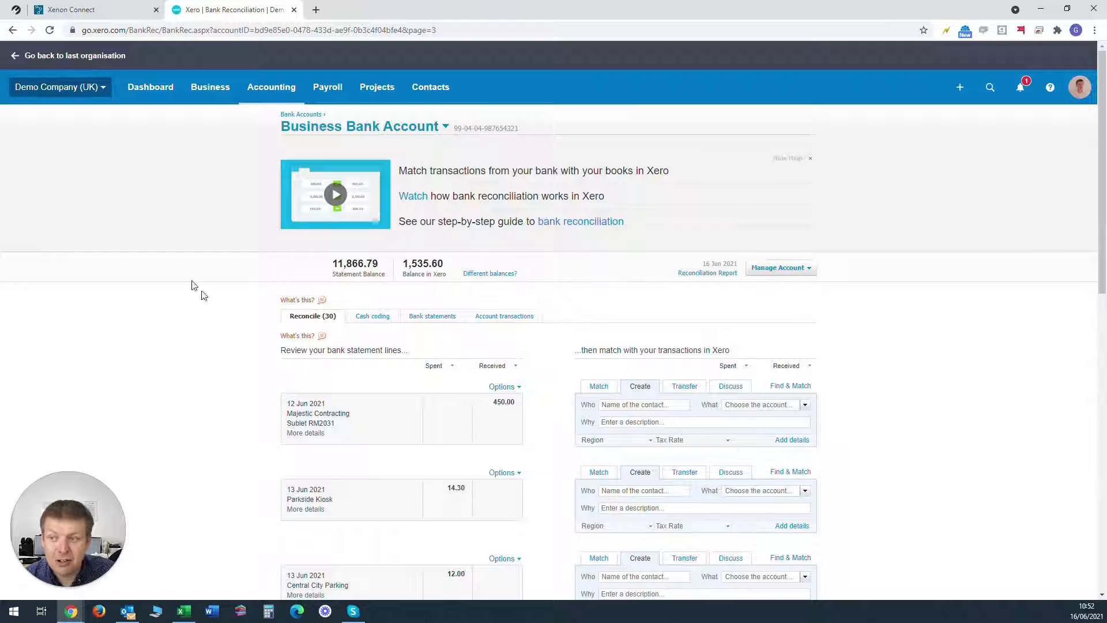
pyautogui.click(73, 92)
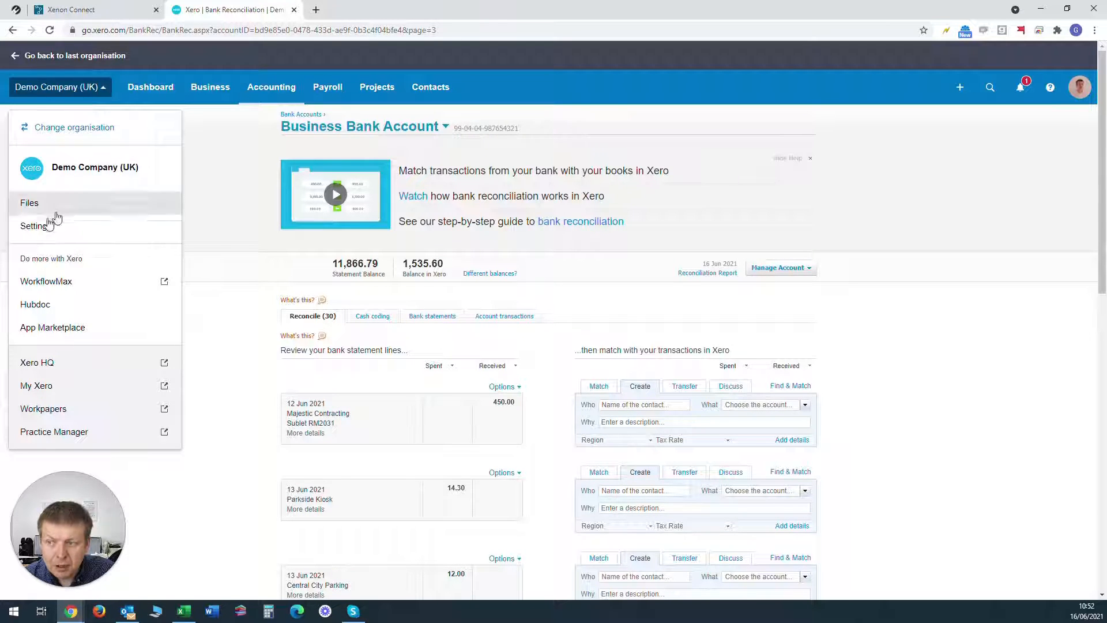
pyautogui.click(35, 226)
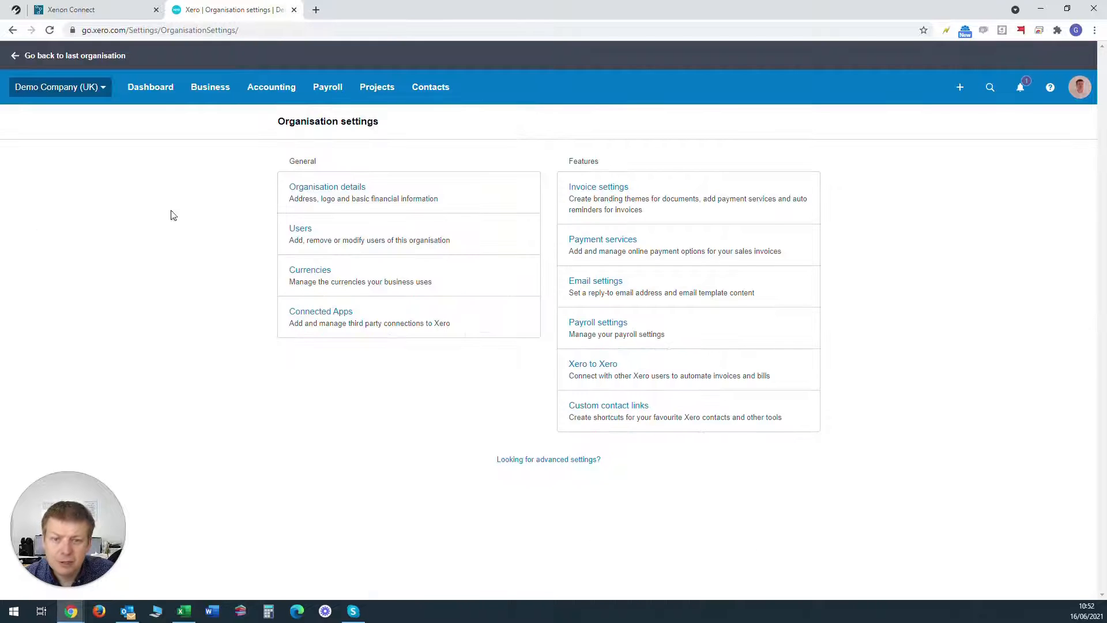
# Step: Open the chart of accounts from the advanced accounting settings and locate account 950 among the equity accounts
pyautogui.click(543, 461)
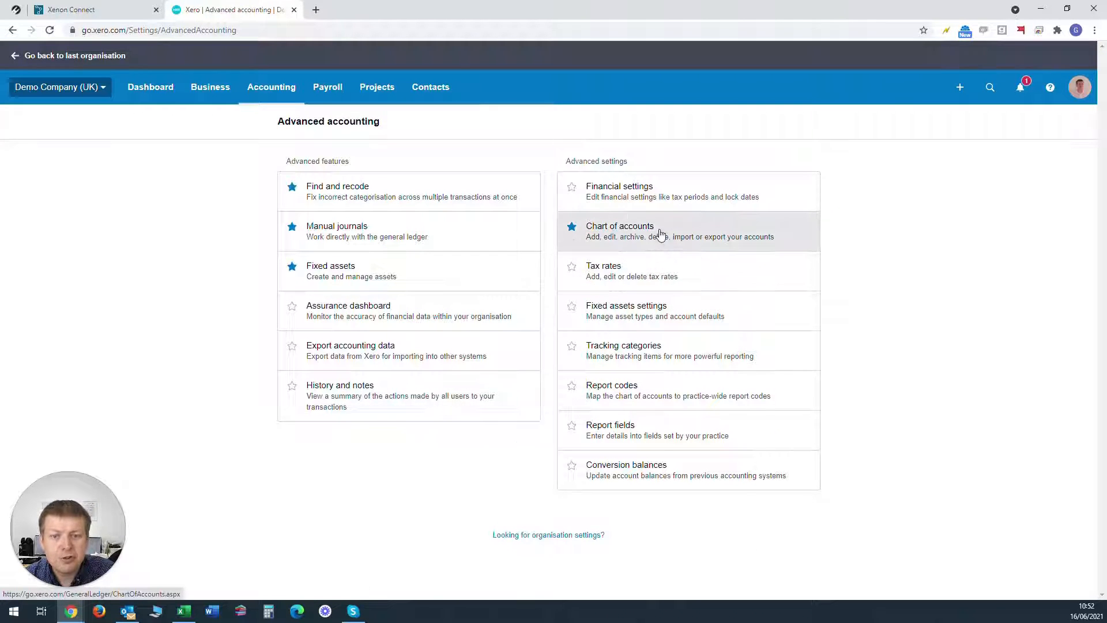
pyautogui.click(660, 233)
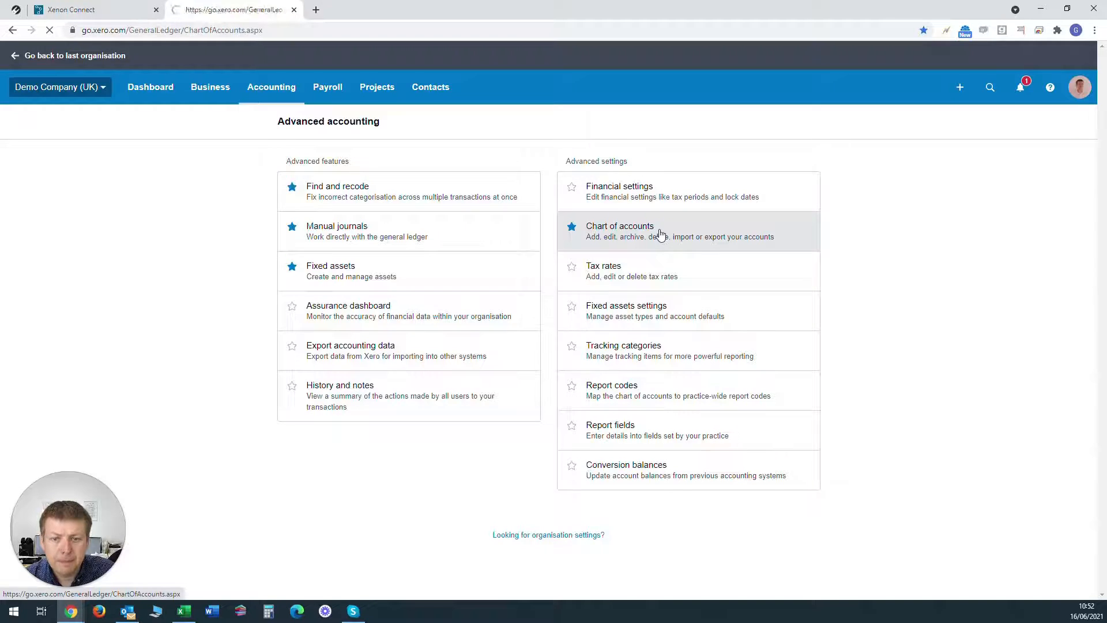
pyautogui.scroll(-18, 634, 320)
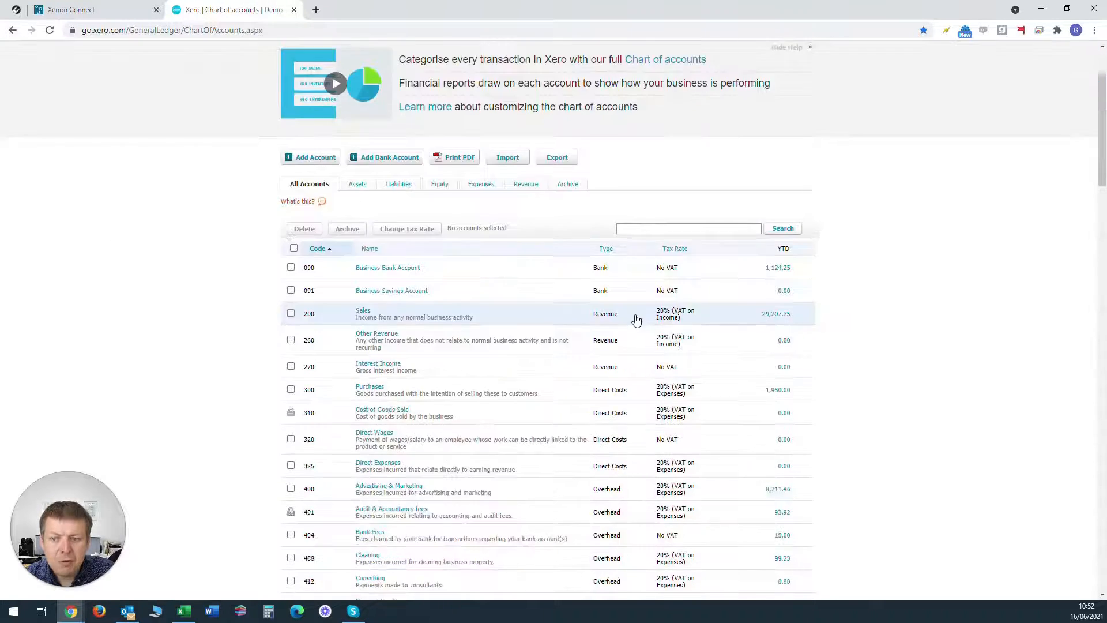
pyautogui.scroll(-10, 626, 331)
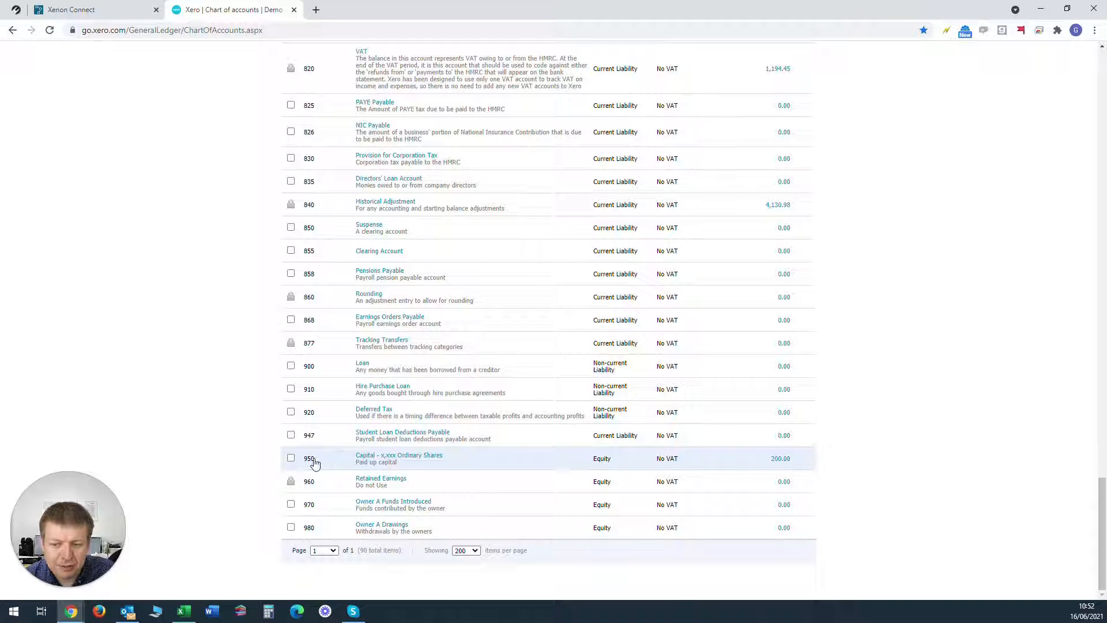
# Step: Begin a new account in the chart of accounts with type Equity and code 955
pyautogui.scroll(20, 333, 455)
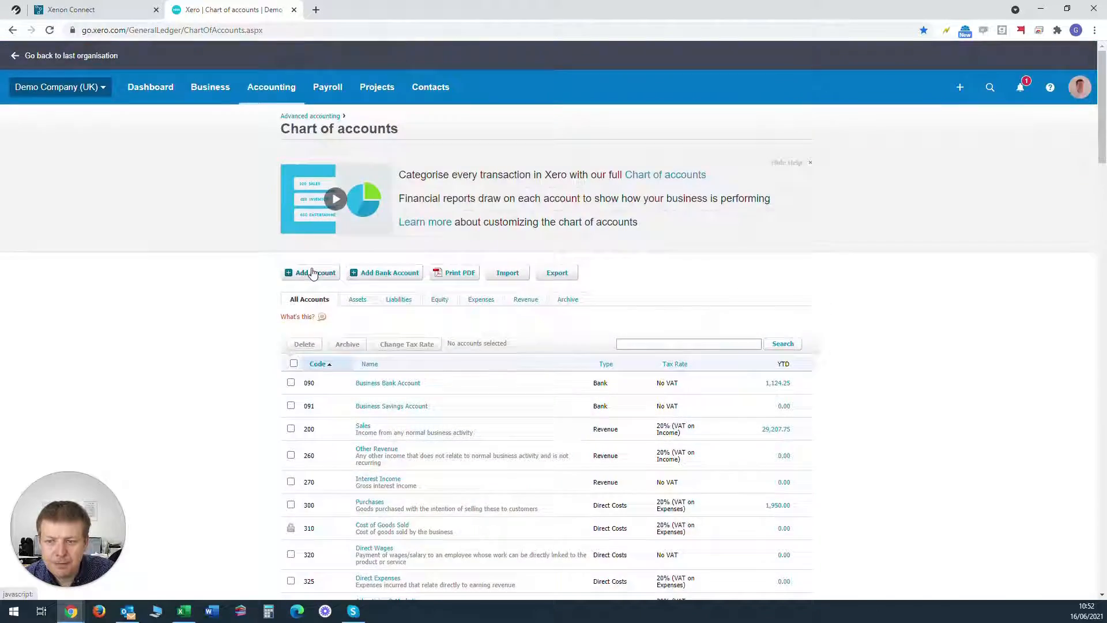
pyautogui.click(312, 273)
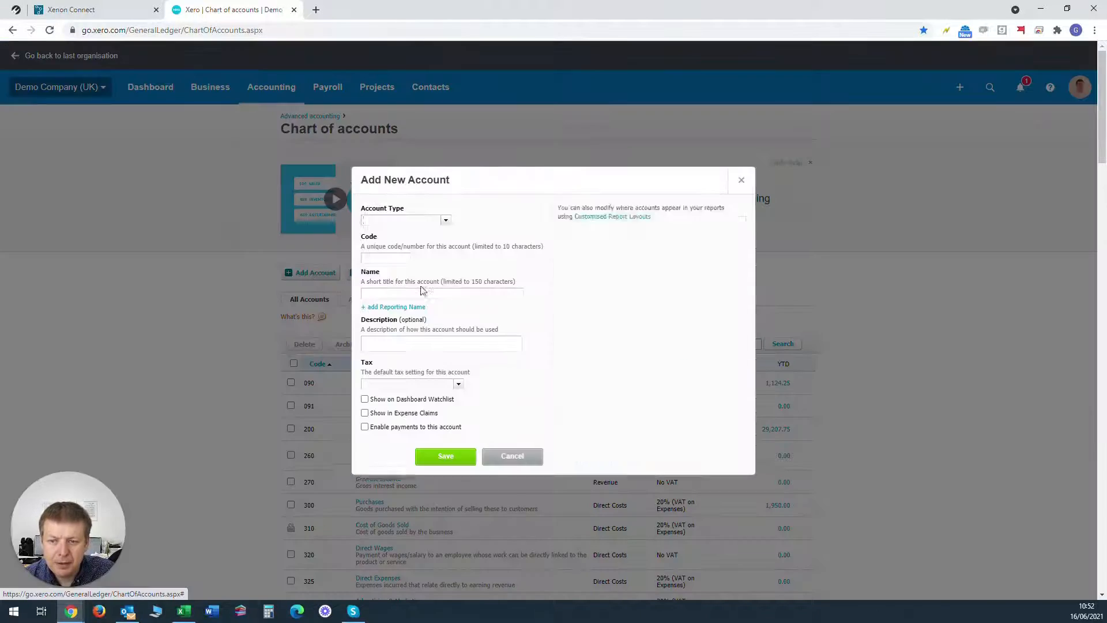
pyautogui.click(447, 222)
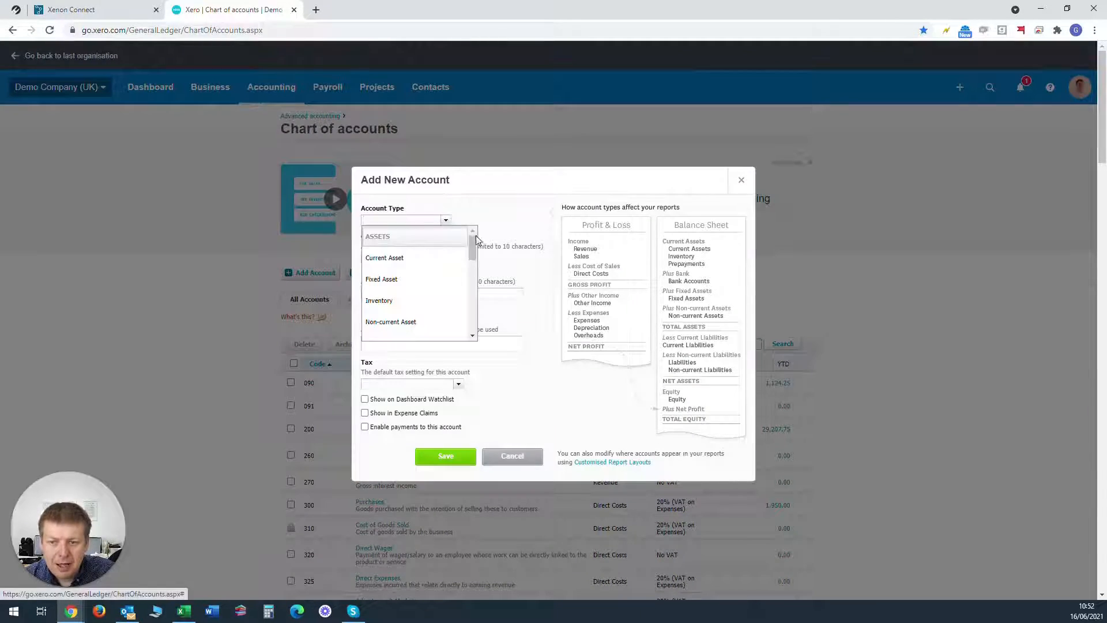
pyautogui.moveTo(473, 242); pyautogui.dragTo(472, 265)
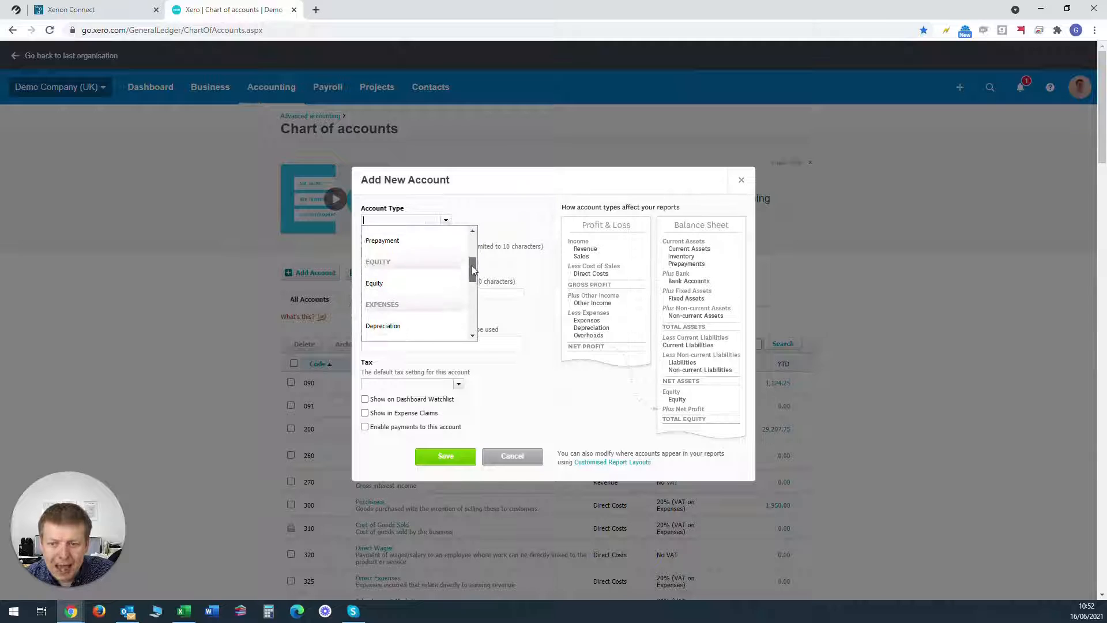
pyautogui.click(378, 282)
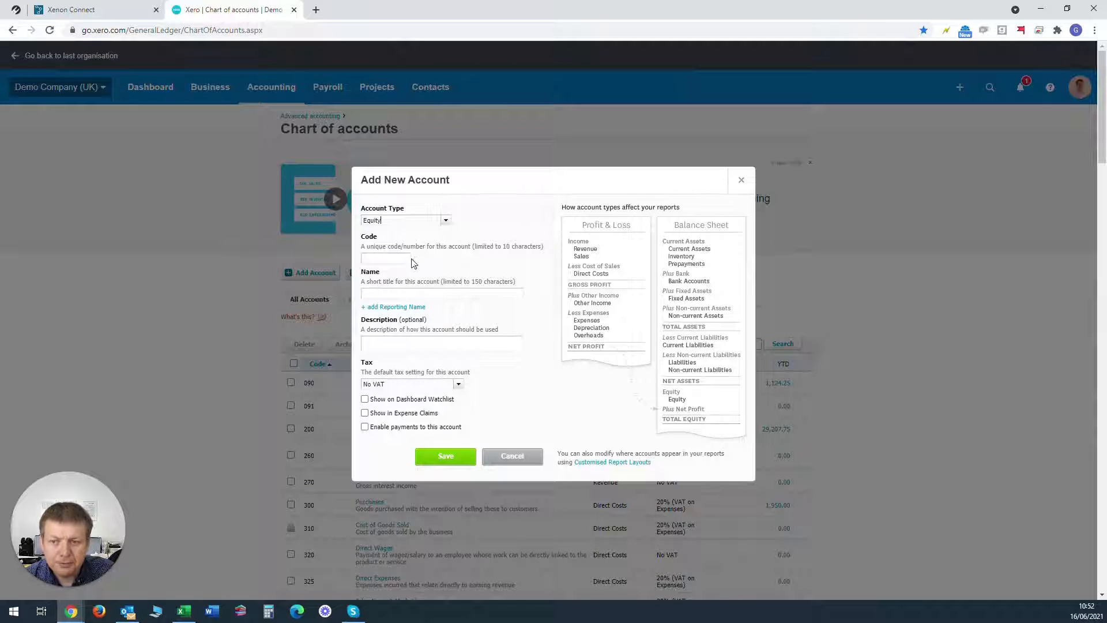
pyautogui.click(381, 259)
pyautogui.write('9')
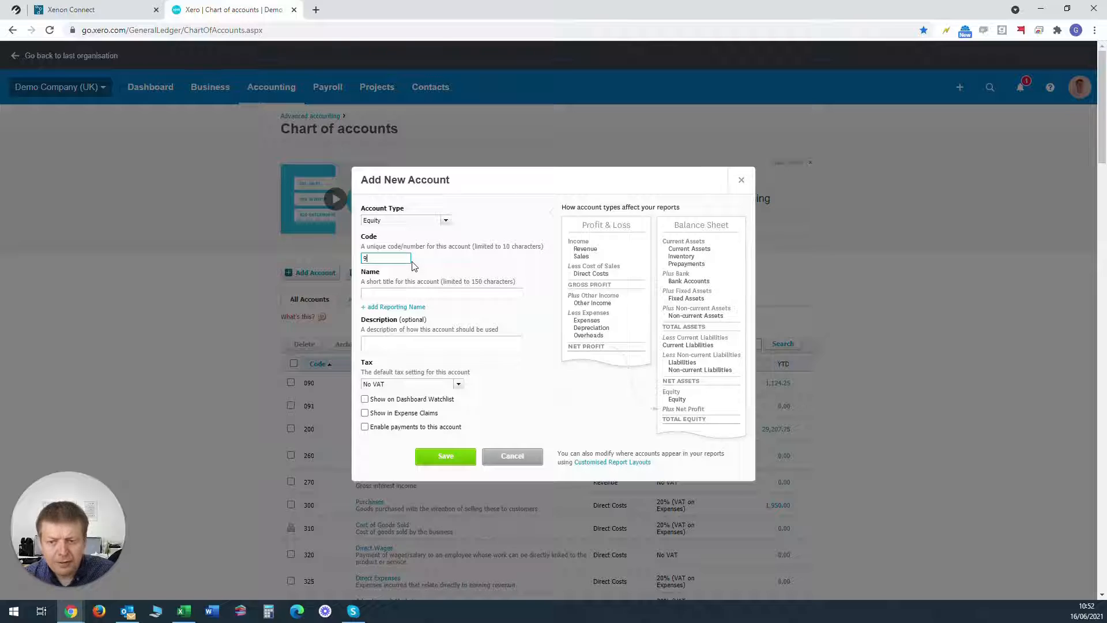
pyautogui.write('55')
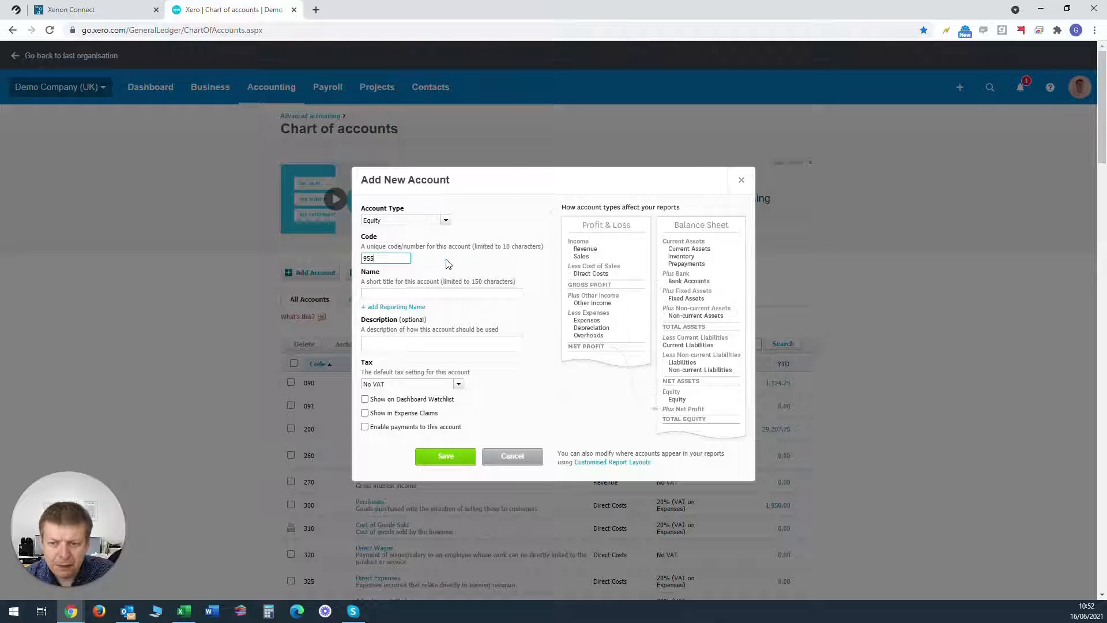
# Step: Name the new account "Share Premium Account", save it and check its entry in the account list
pyautogui.click(416, 294)
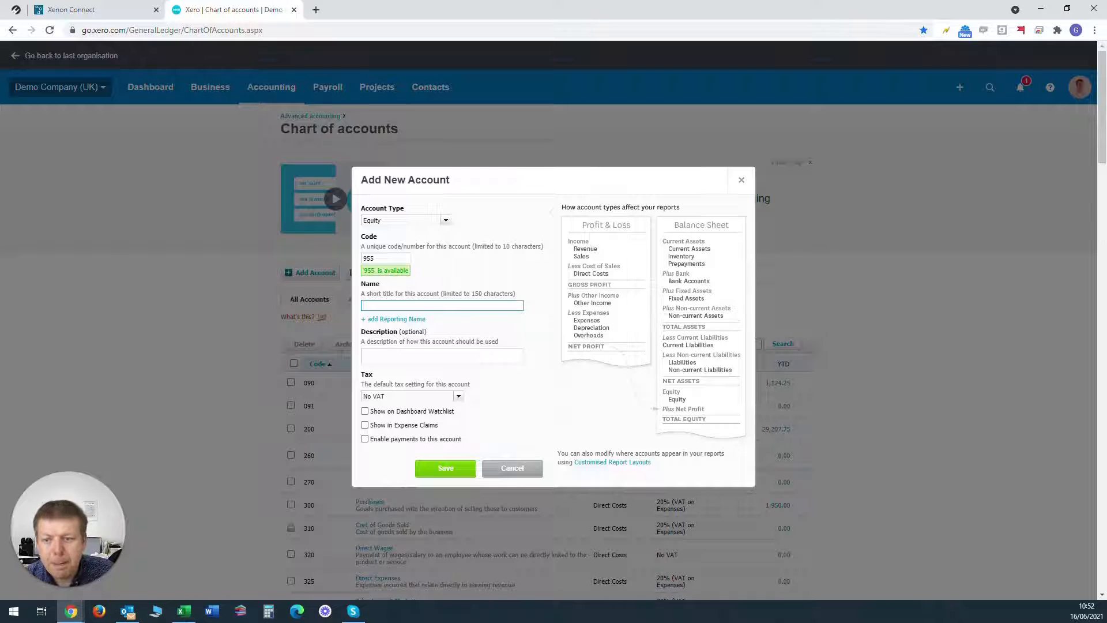
pyautogui.write('Share ')
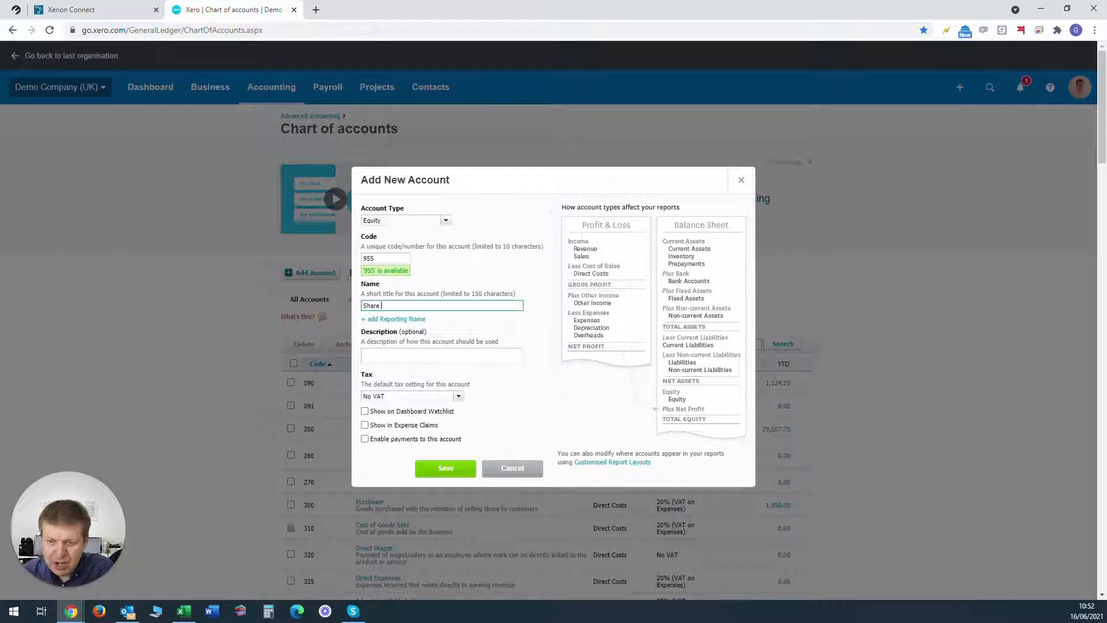
pyautogui.write('Premium A')
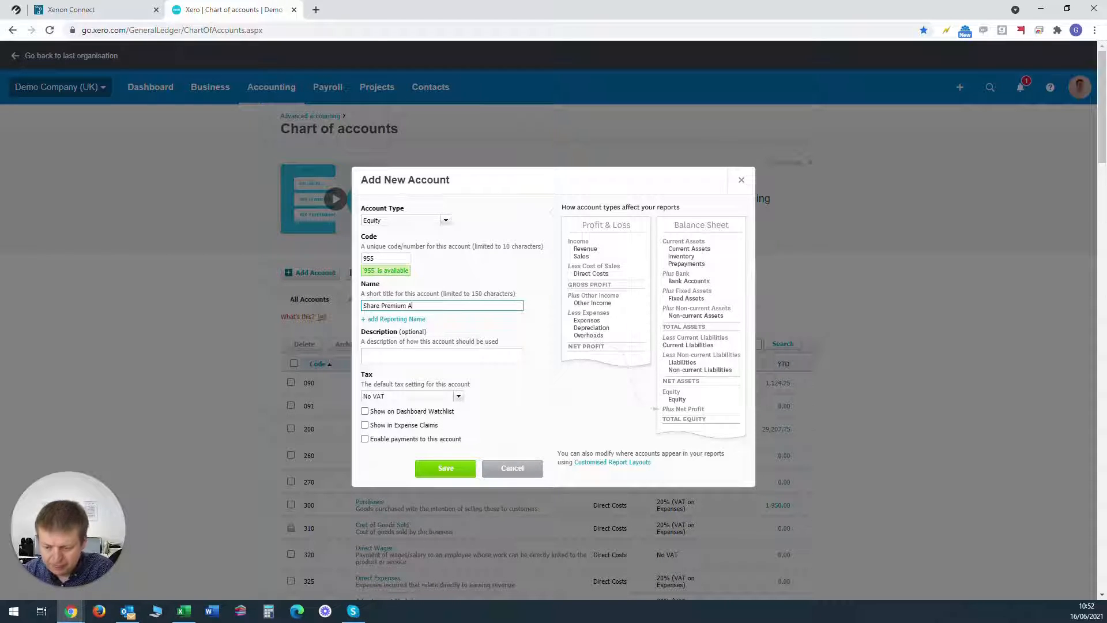
pyautogui.write('ccount')
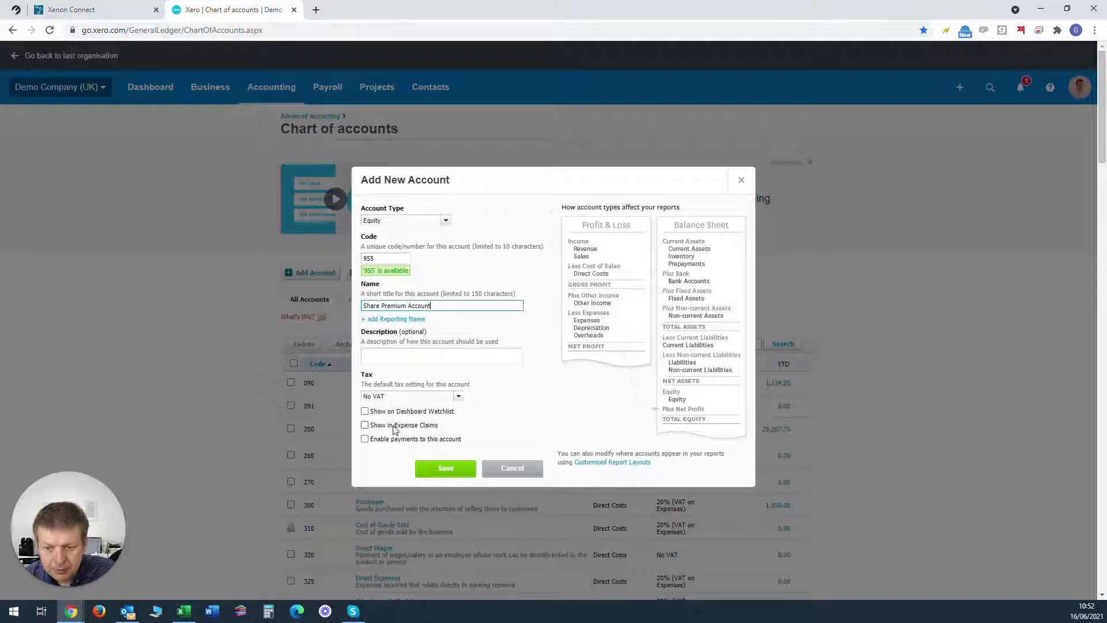
pyautogui.click(443, 470)
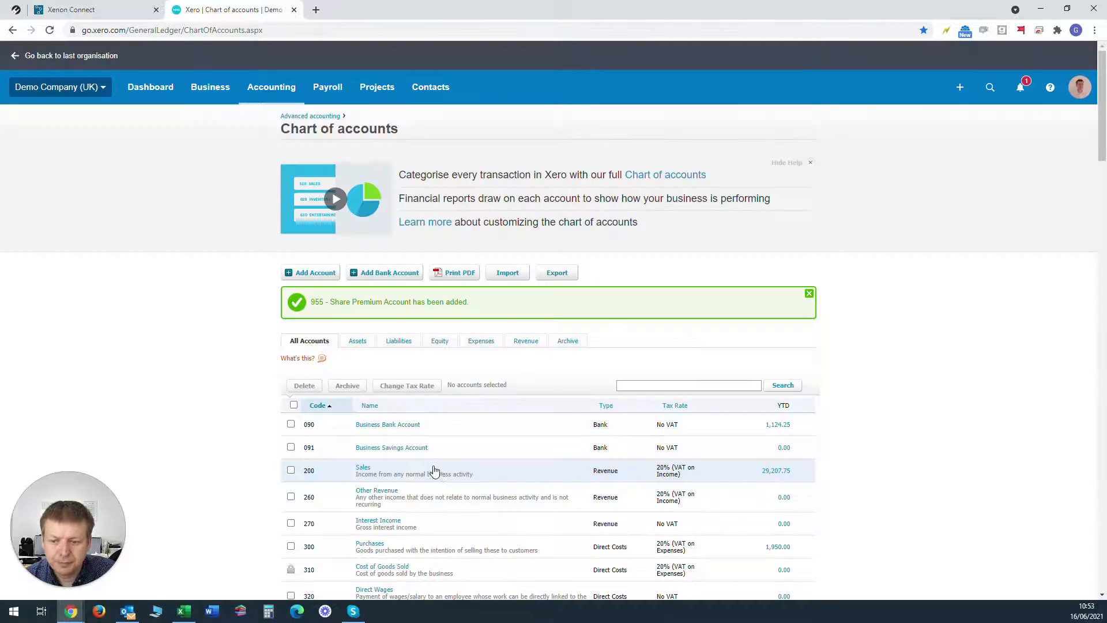
pyautogui.scroll(-1, 905, 402)
pyautogui.scroll(-20, 899, 404)
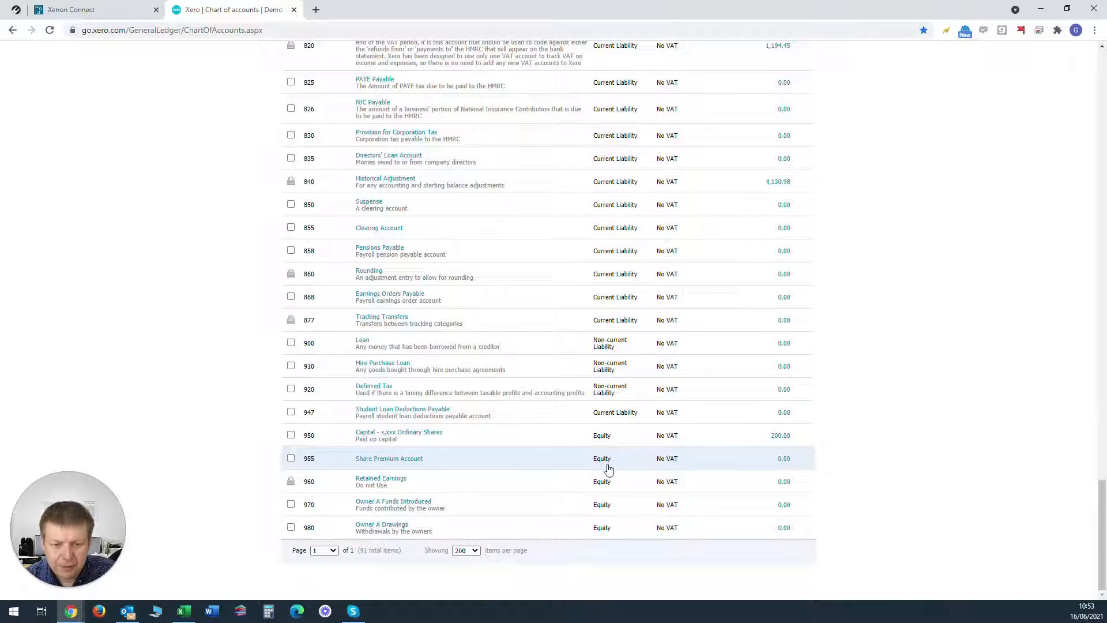
# Step: Open the items awaiting reconciliation for the Business Bank Account
pyautogui.scroll(15, 974, 380)
pyautogui.scroll(7, 949, 376)
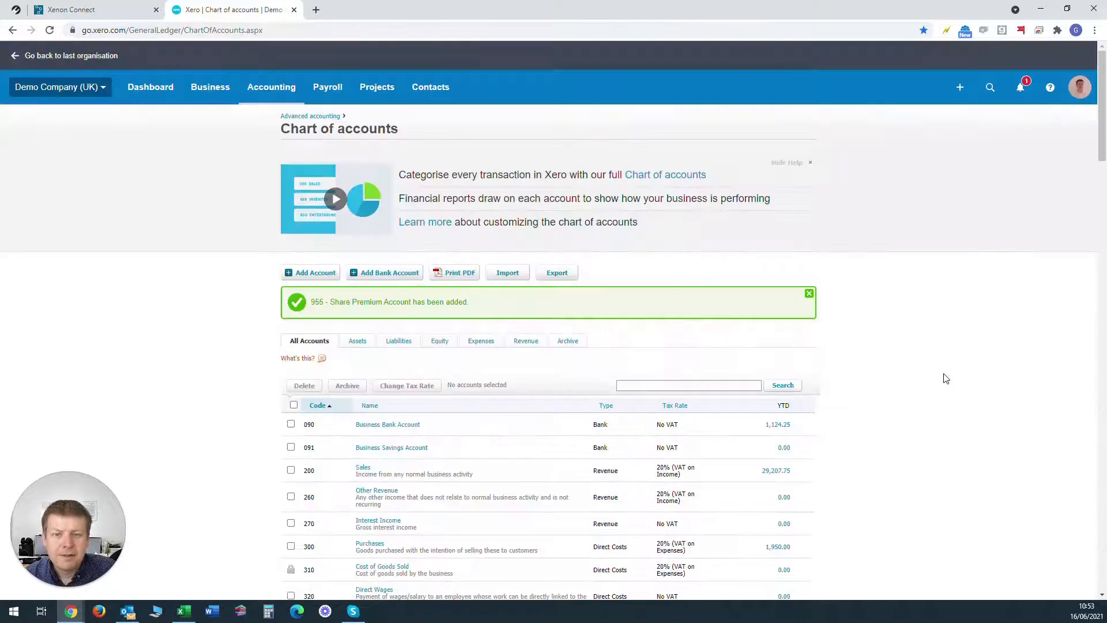
pyautogui.click(282, 91)
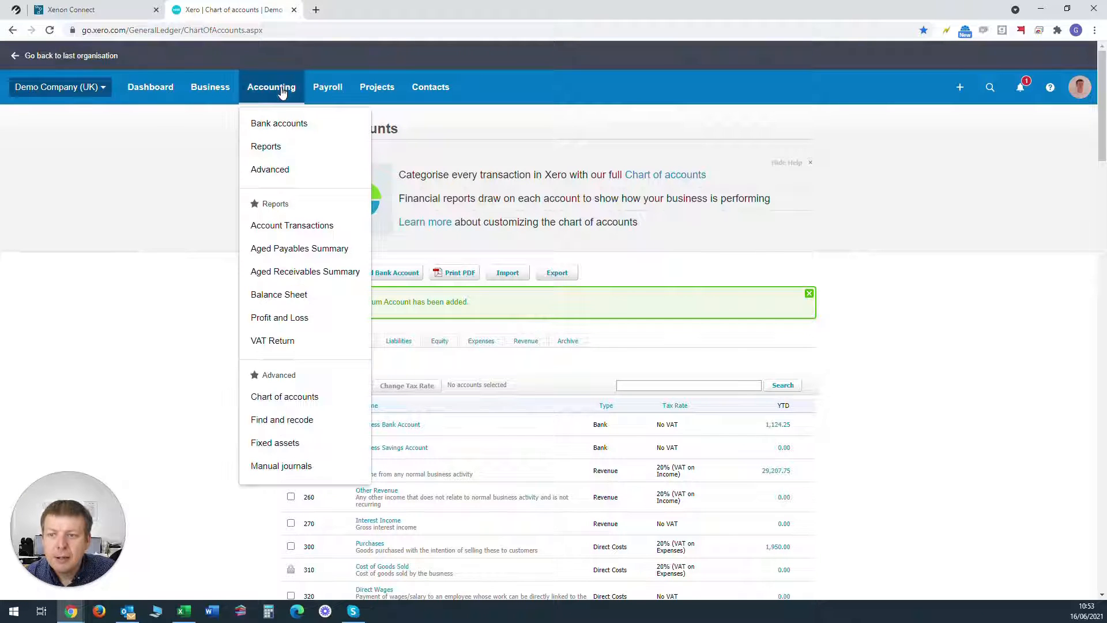
pyautogui.click(281, 124)
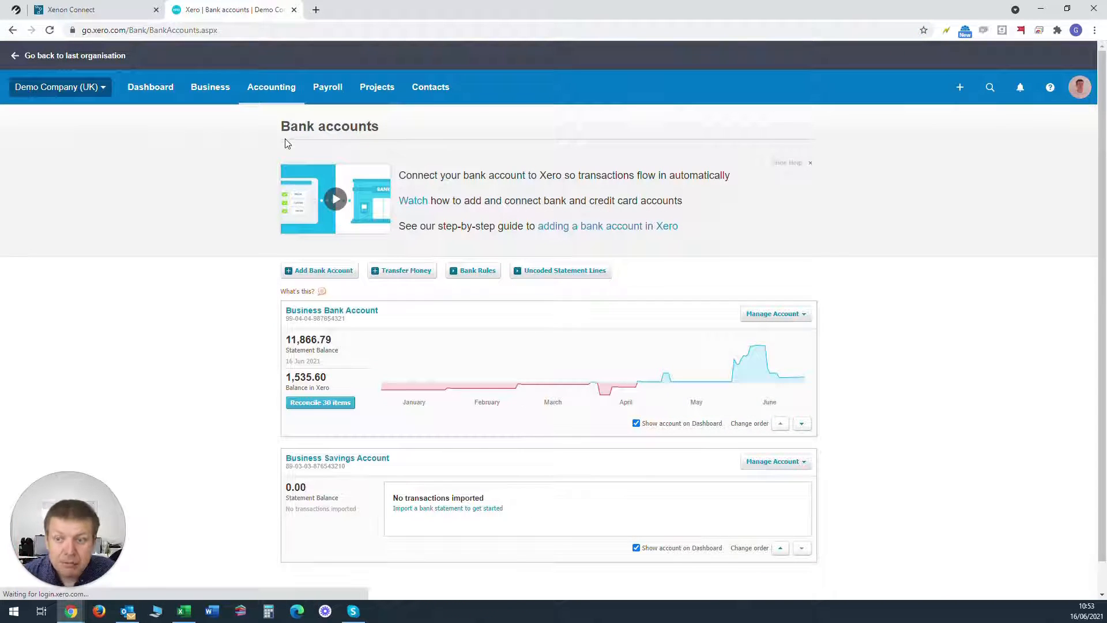
pyautogui.click(320, 405)
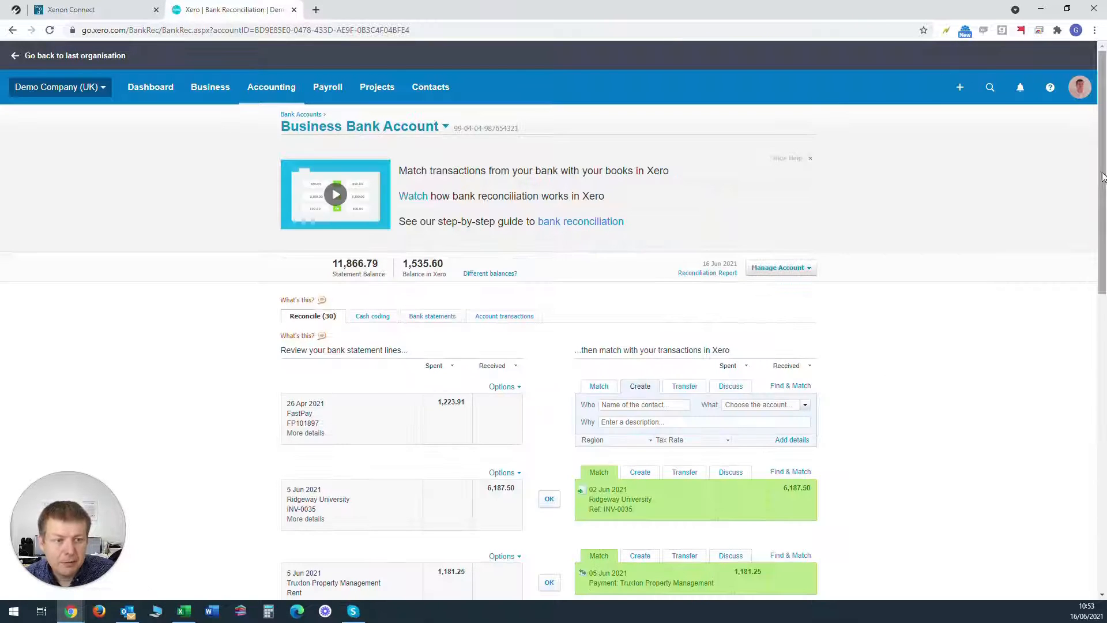
# Step: Go to page 3 of the unreconciled statement lines and find the 5,000.00 shareholder transfer of 16 Jun 2021
pyautogui.moveTo(1102, 176); pyautogui.dragTo(1102, 473)
pyautogui.click(753, 566)
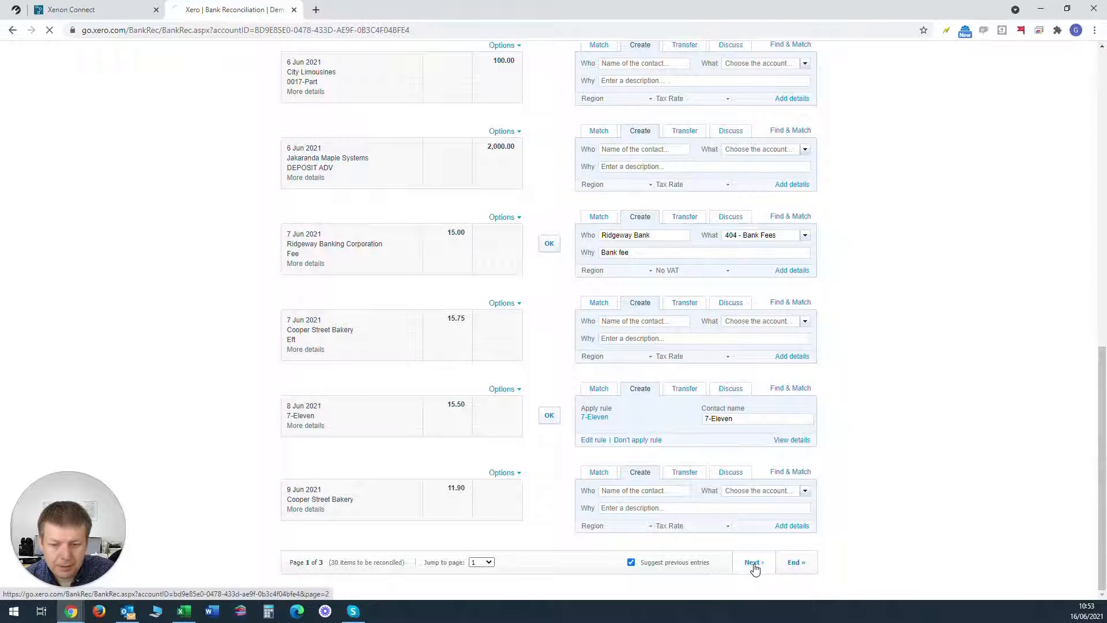
pyautogui.scroll(-12, 775, 518)
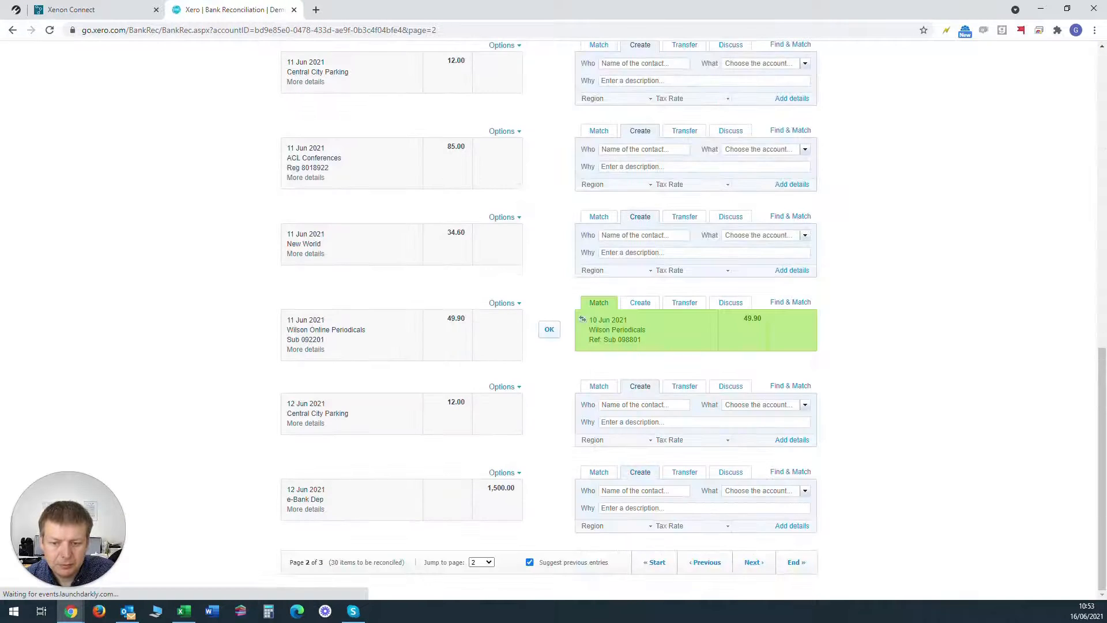
pyautogui.click(755, 568)
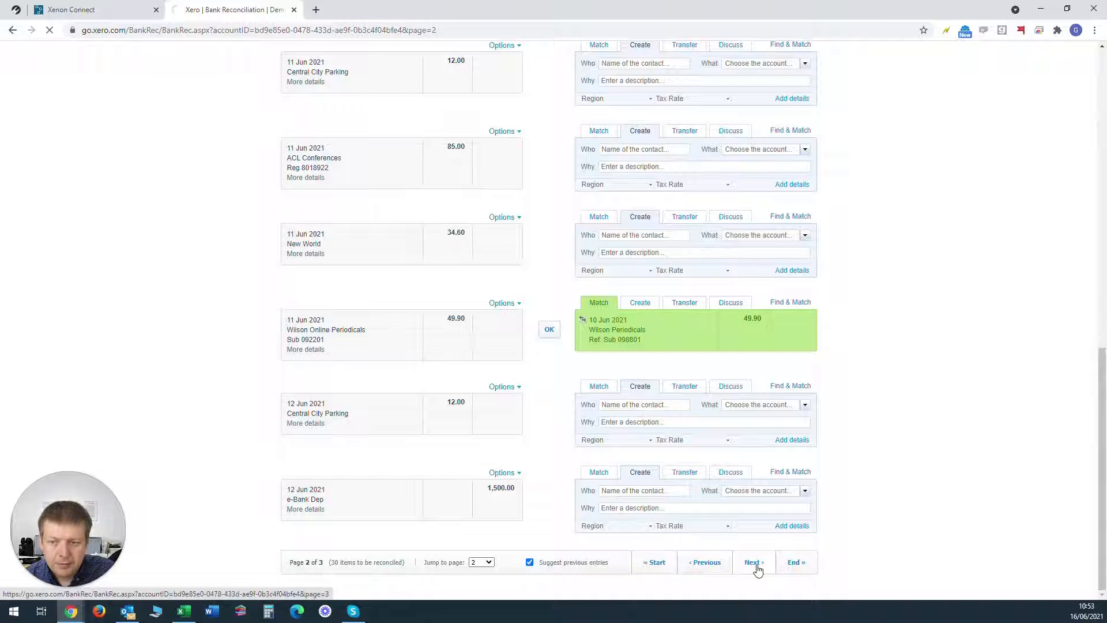
pyautogui.scroll(-12, 638, 507)
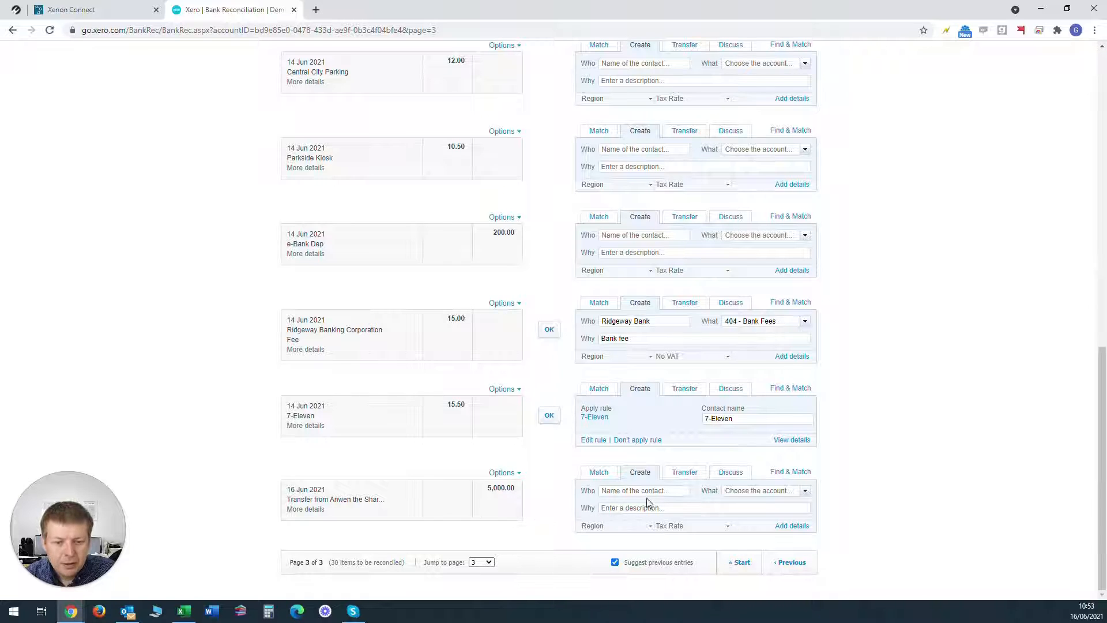
# Step: Open the detailed entry for the 5,000.00 transfer of 16 Jun 2021 and enter the shareholder's full name as the payer
pyautogui.click(792, 526)
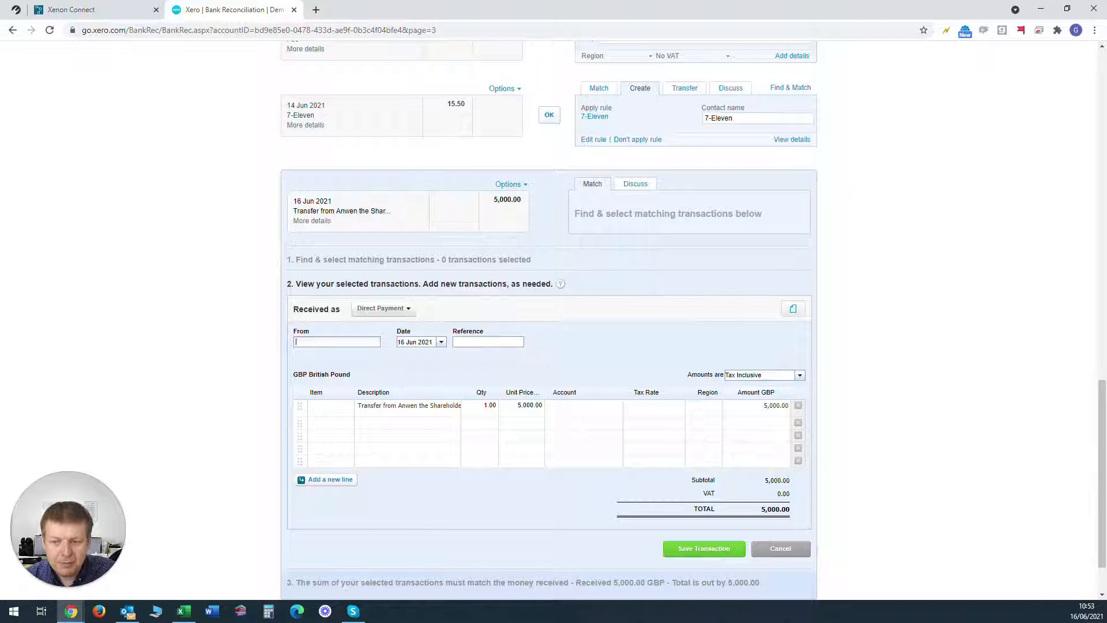
pyautogui.write('Anwen')
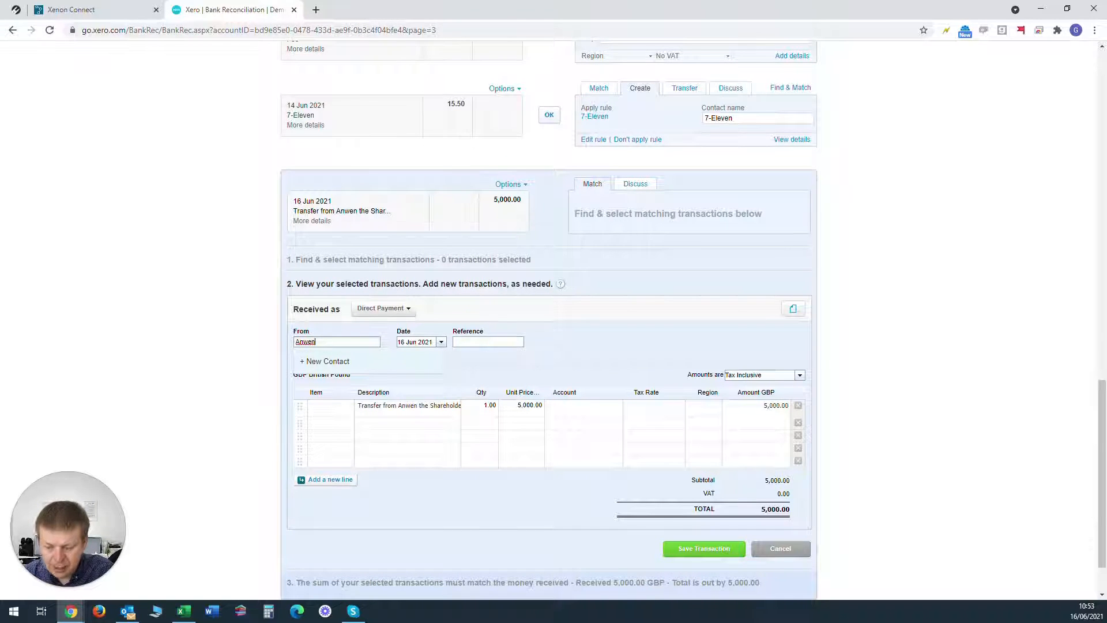
pyautogui.write(' Bloggs')
pyautogui.press('Tab')
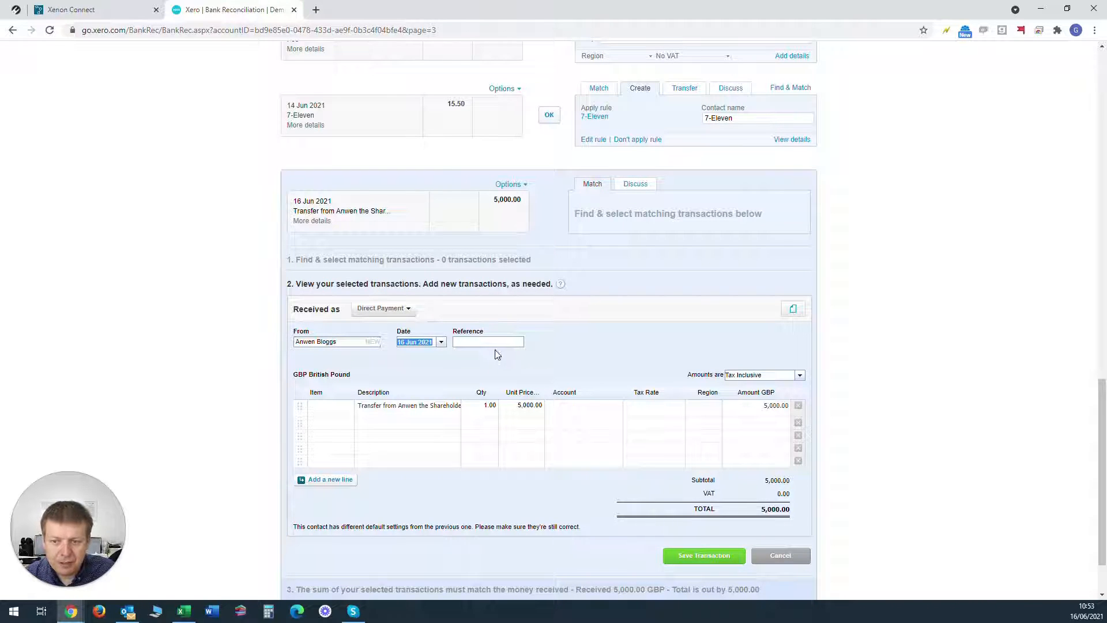
pyautogui.press('Tab')
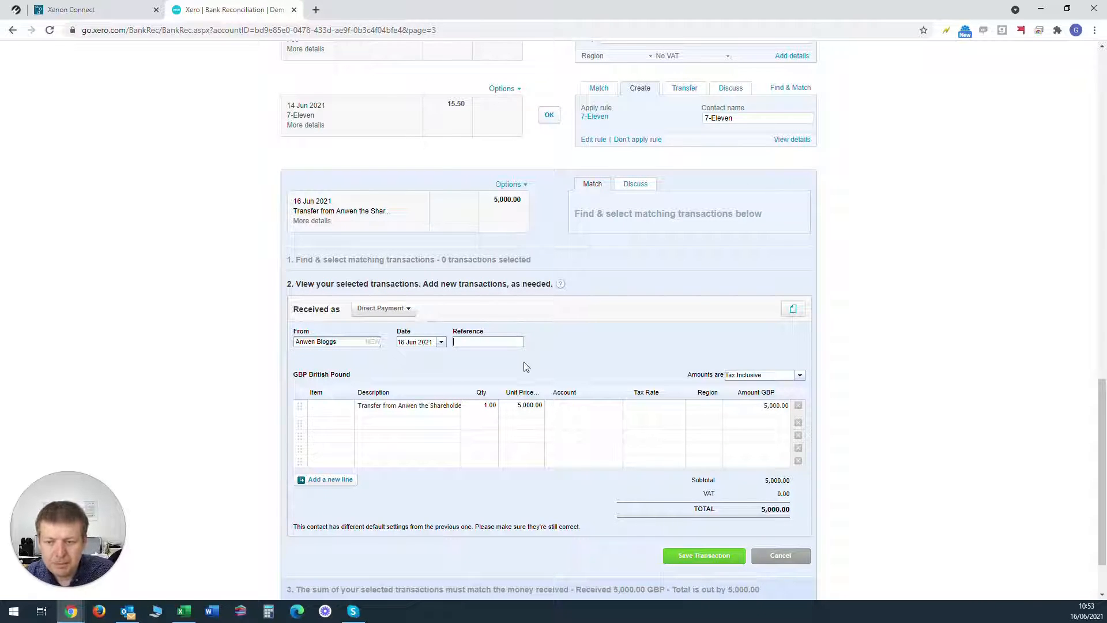
# Step: Set the first line's unit price to 100.00 and assign it to account 950 - Capital - x,xxx Ordinary Shares
pyautogui.click(526, 408)
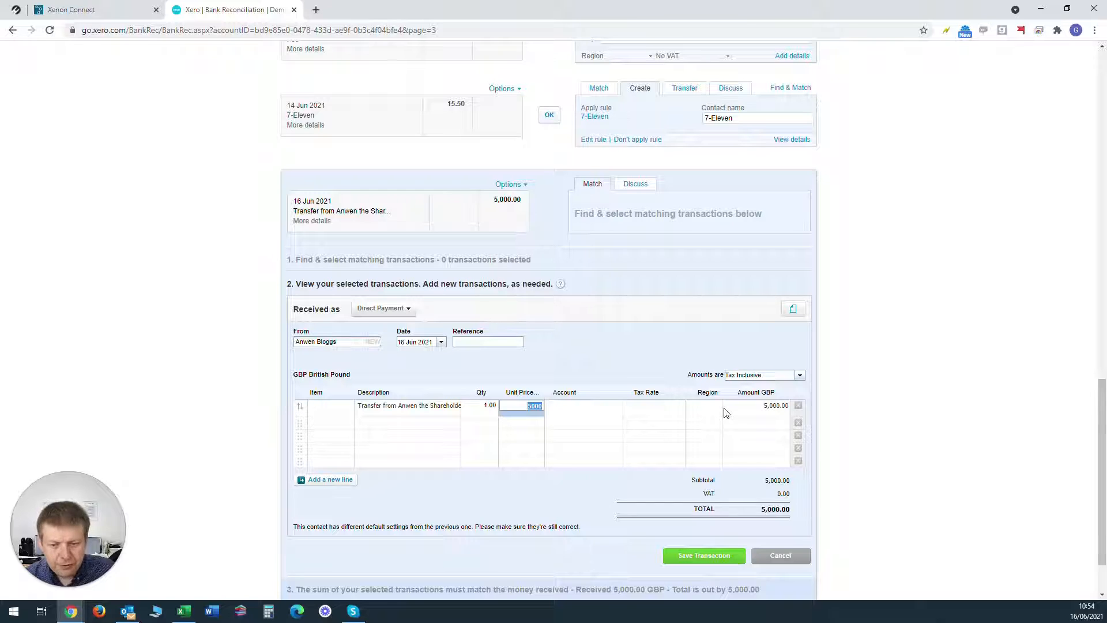
pyautogui.write('10')
pyautogui.press('Tab')
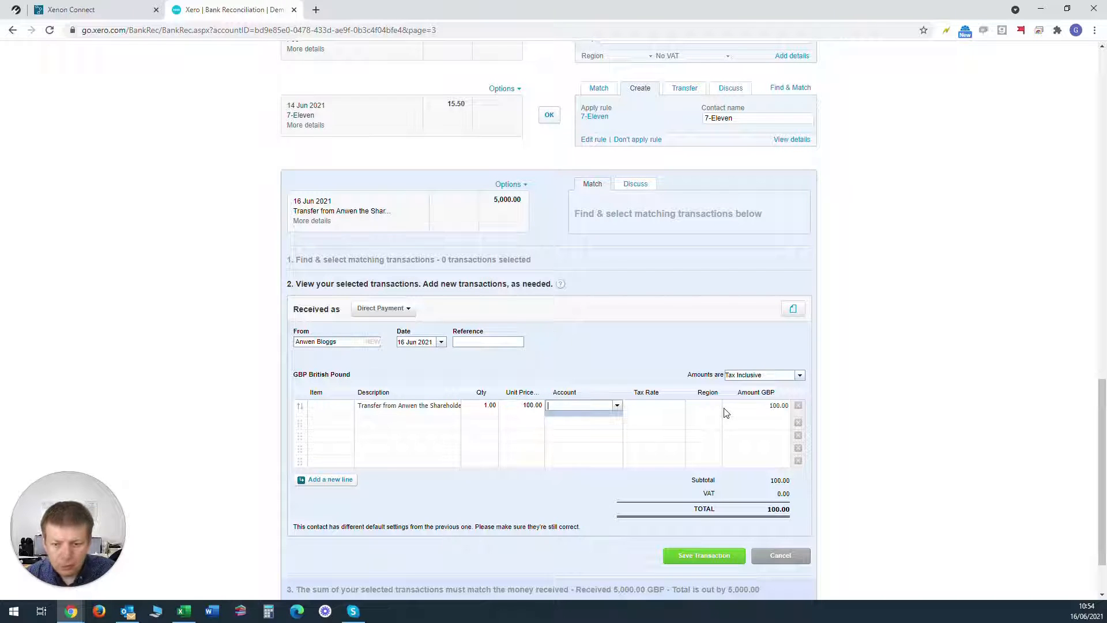
pyautogui.write('sha')
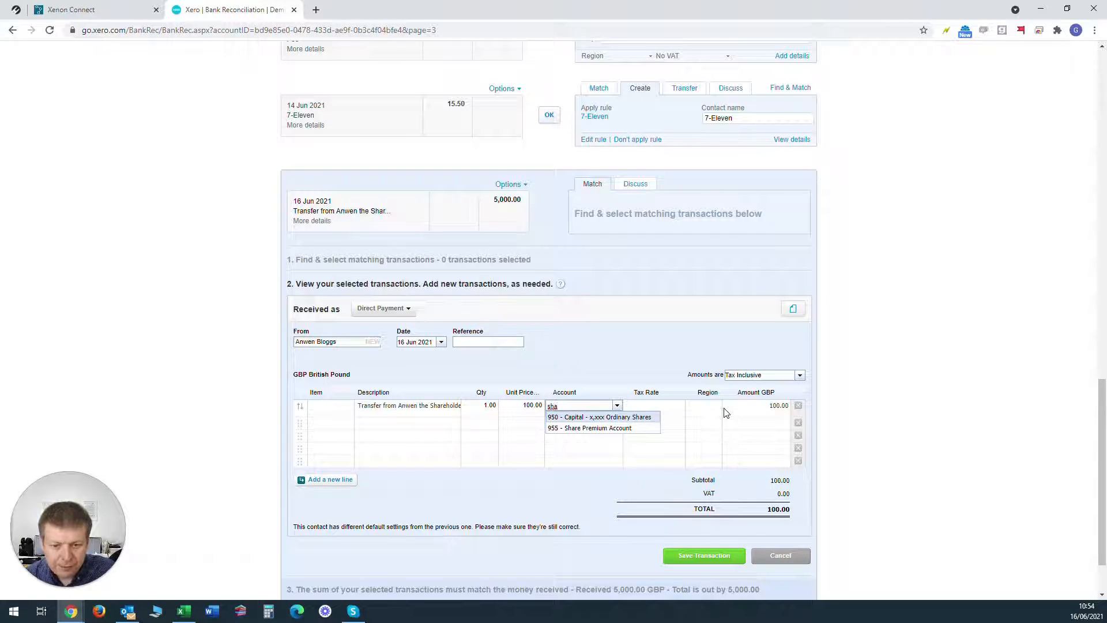
pyautogui.click(619, 418)
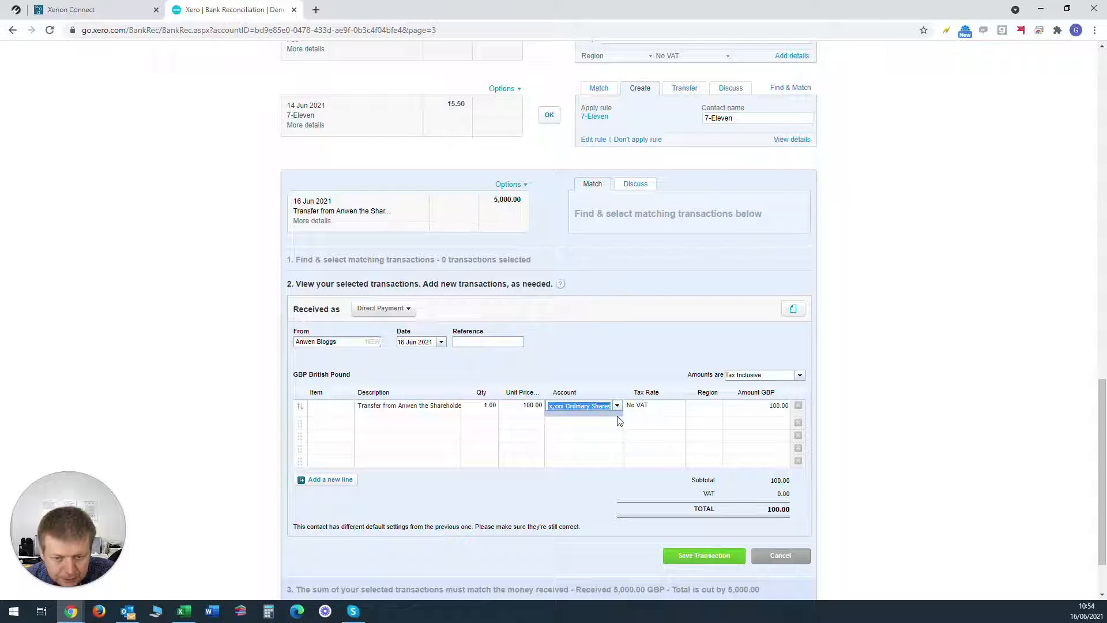
# Step: Copy the first line's description into the second line of the 5,000.00 receipt
pyautogui.click(376, 426)
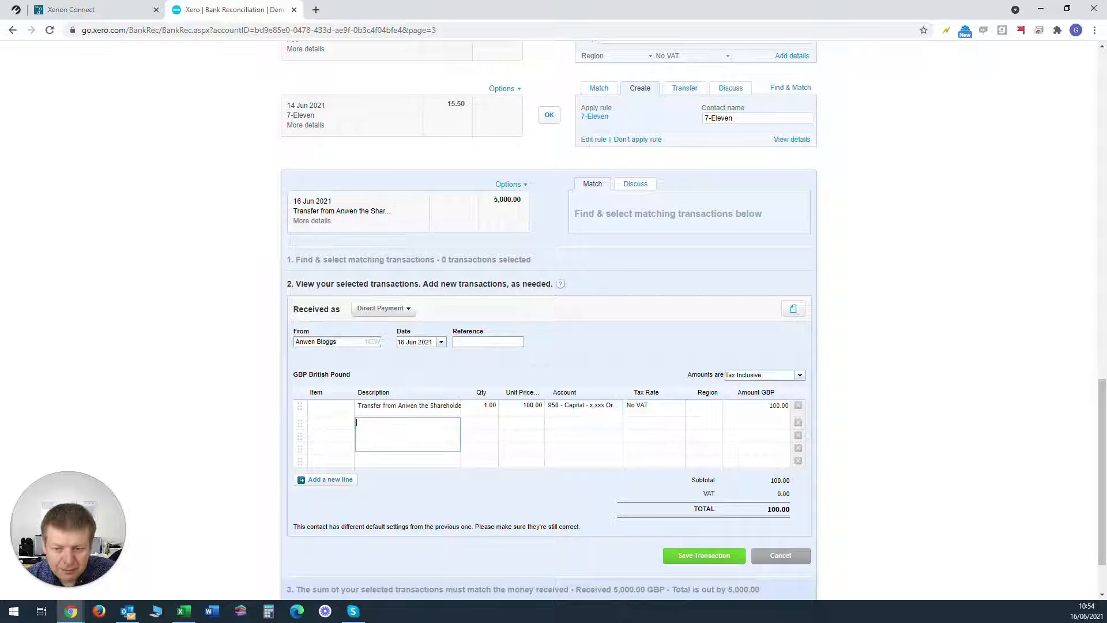
pyautogui.click(393, 408)
pyautogui.hotkey('ctrl', 'a')
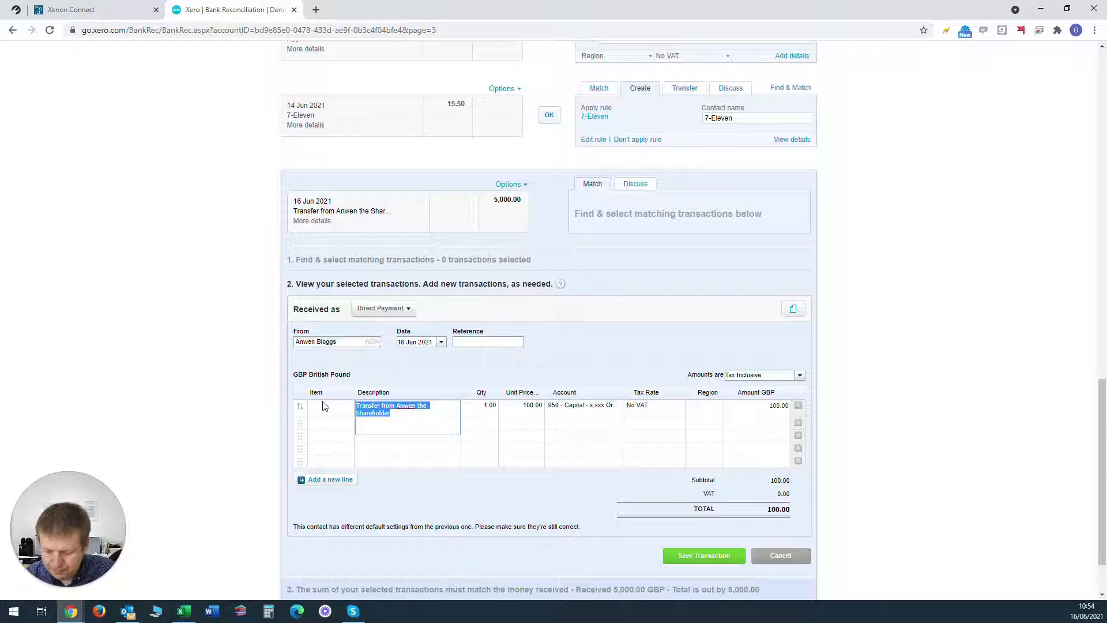
pyautogui.hotkey('ctrl', 'c')
pyautogui.click(413, 423)
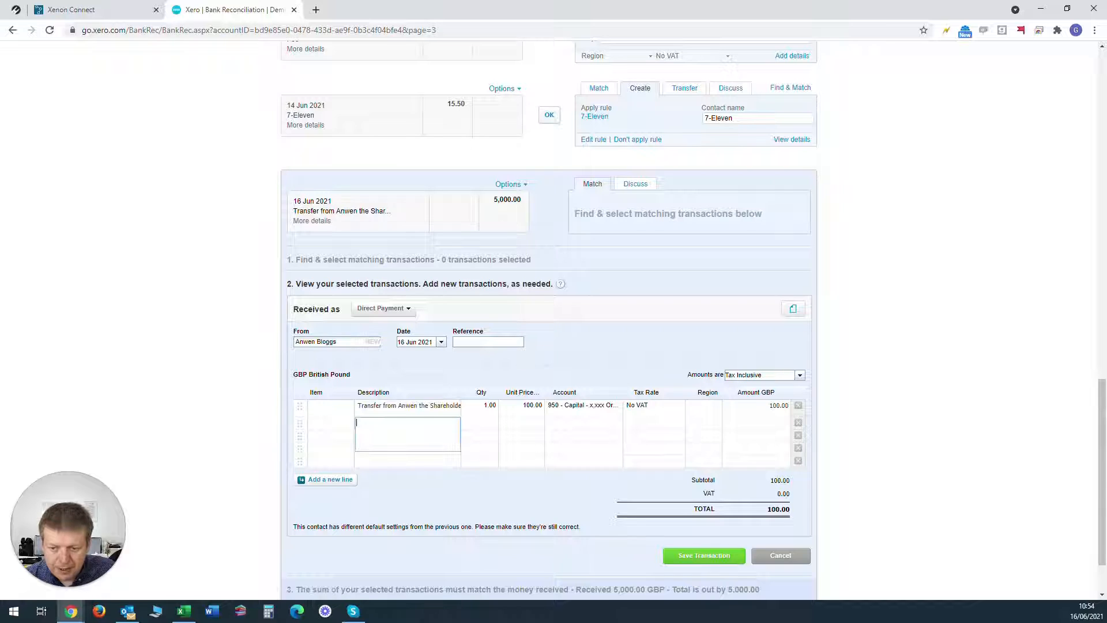
pyautogui.hotkey('ctrl', 'v')
pyautogui.press('Tab')
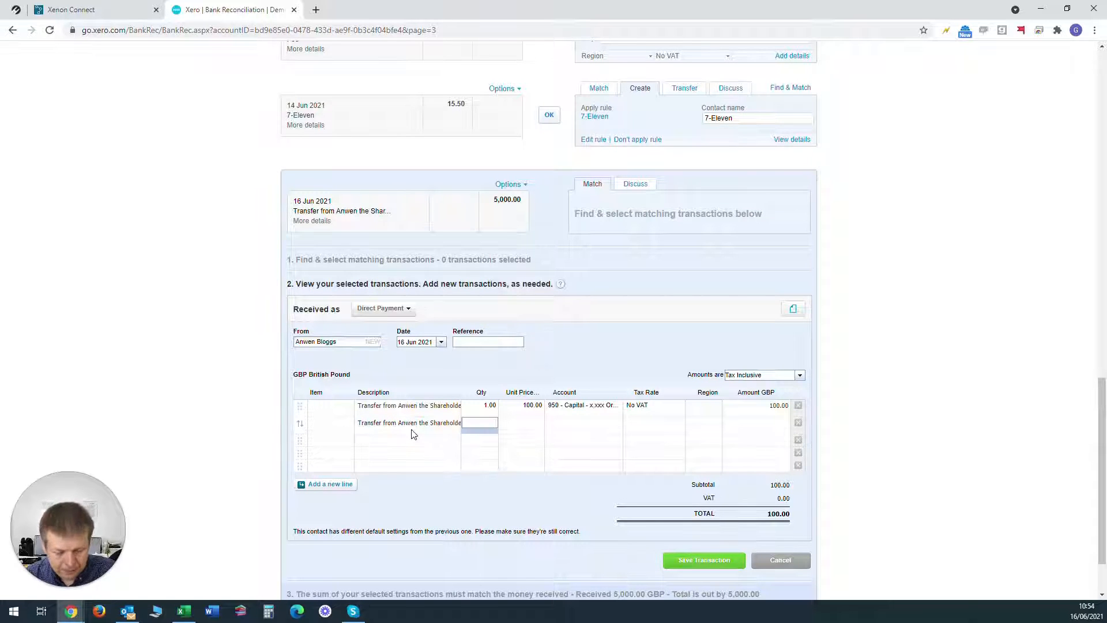
# Step: Set the second line's unit price to 4,900.00 and assign it to account 955 - Share Premium Account
pyautogui.press('Tab')
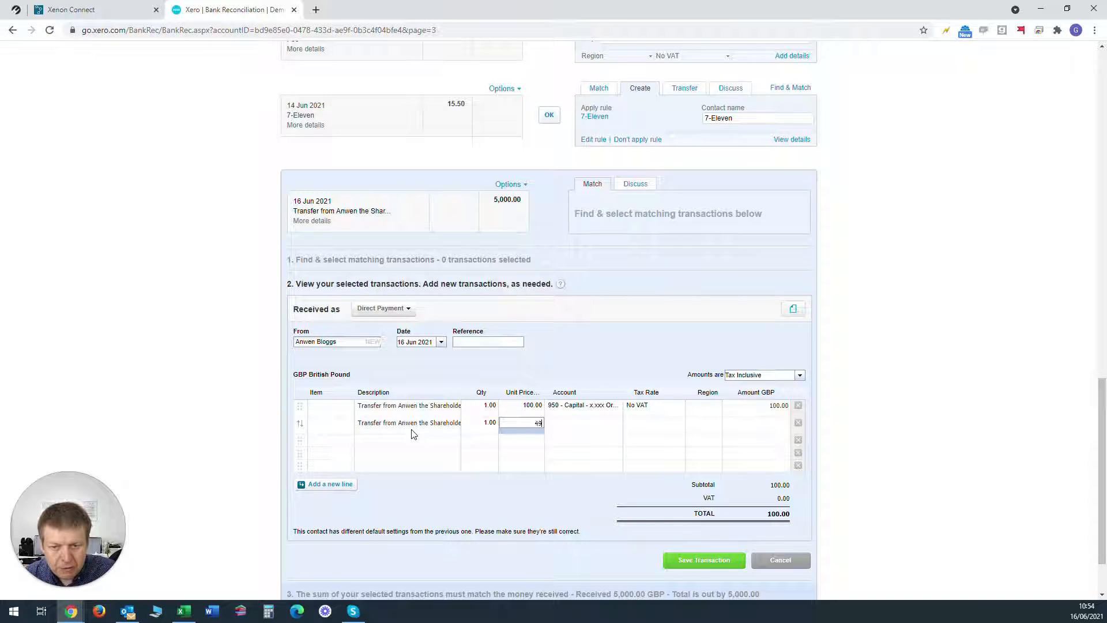
pyautogui.write('4900')
pyautogui.press('Tab')
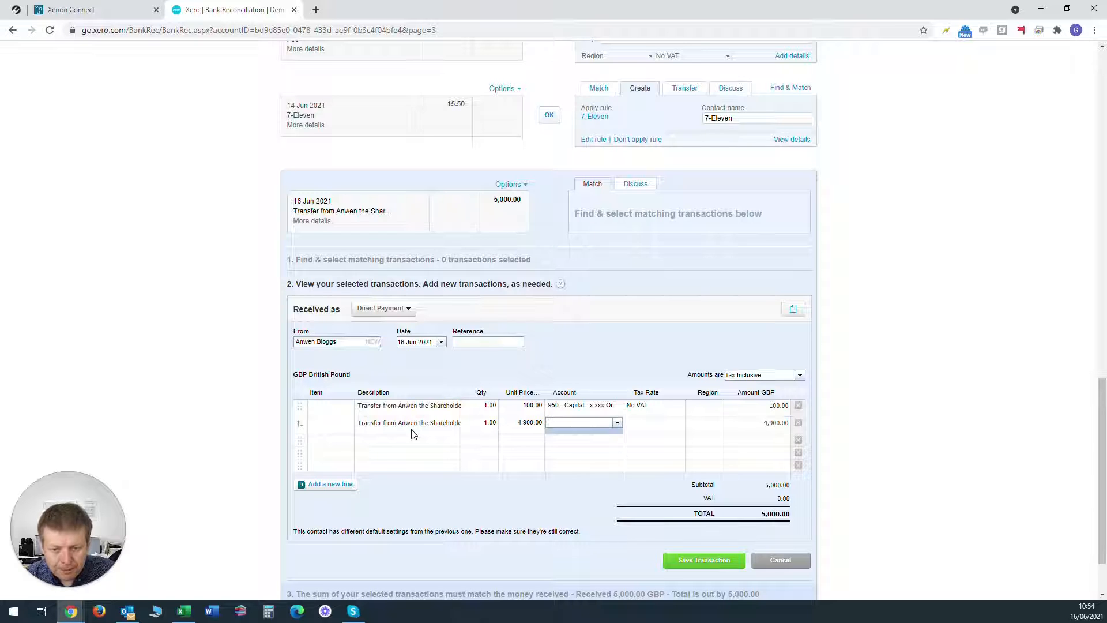
pyautogui.write('955')
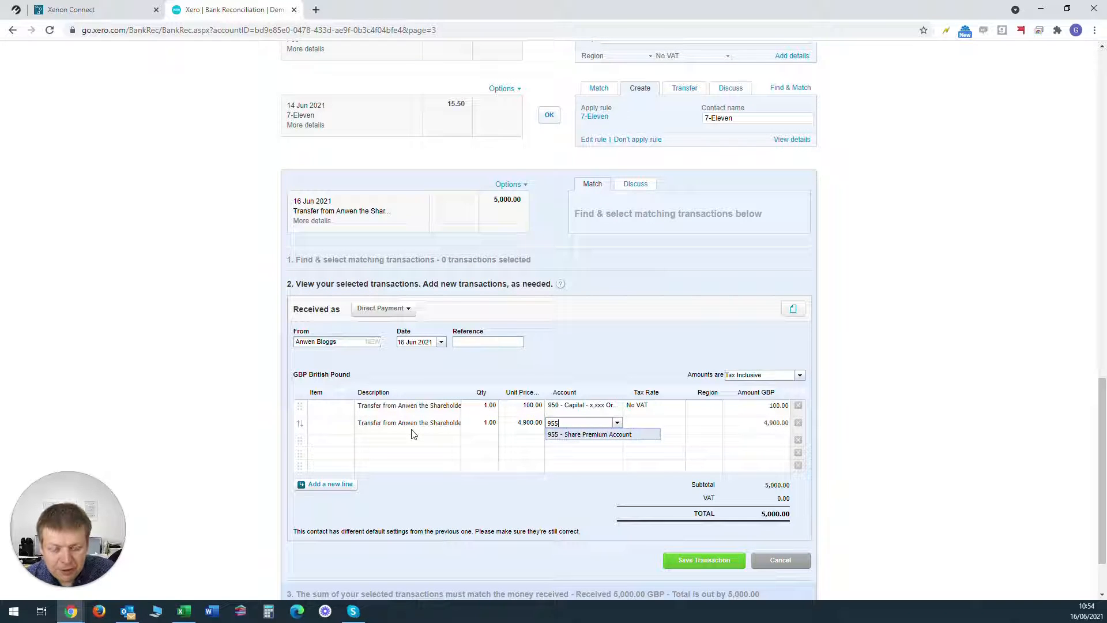
pyautogui.click(615, 436)
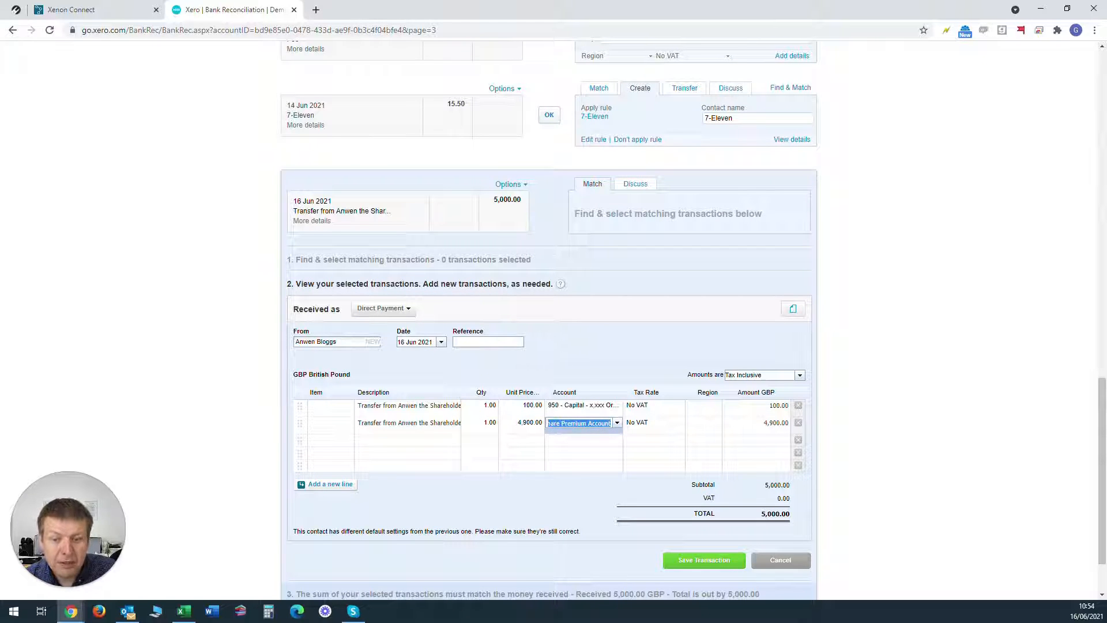
pyautogui.click(568, 423)
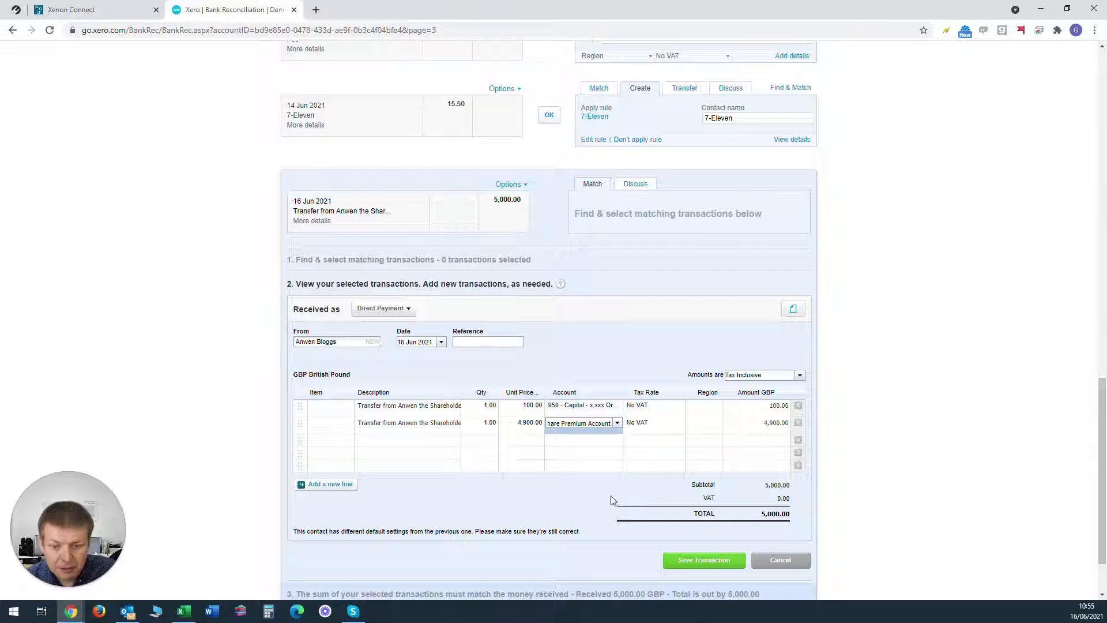
# Step: Save the split transaction and reconcile it with the 5,000.00 bank receipt of 16 Jun 2021
pyautogui.click(683, 562)
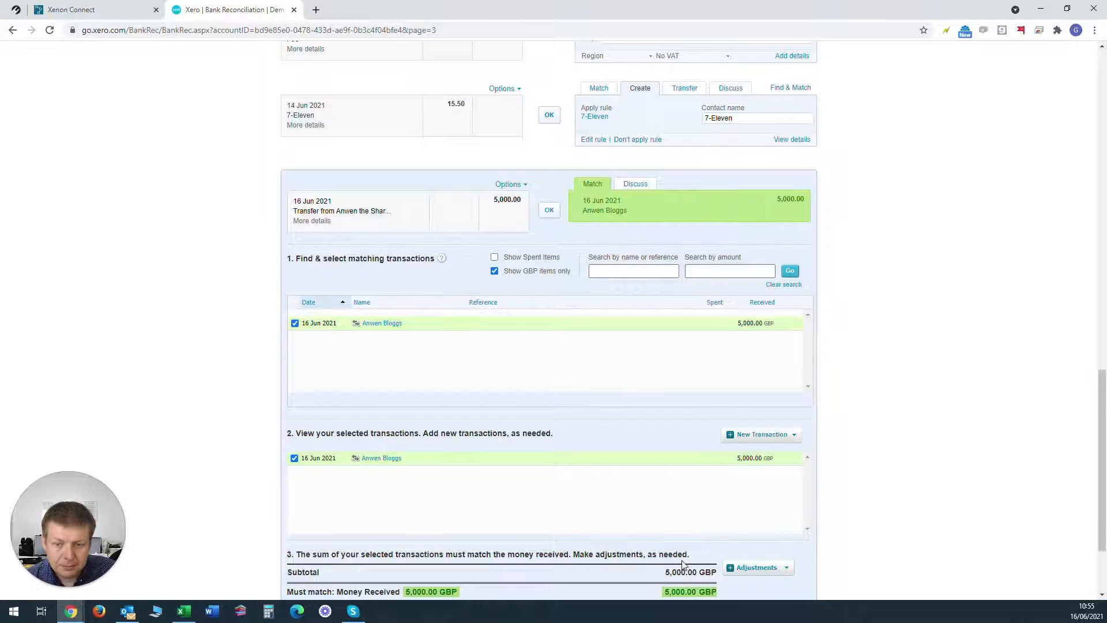
pyautogui.scroll(-2, 701, 517)
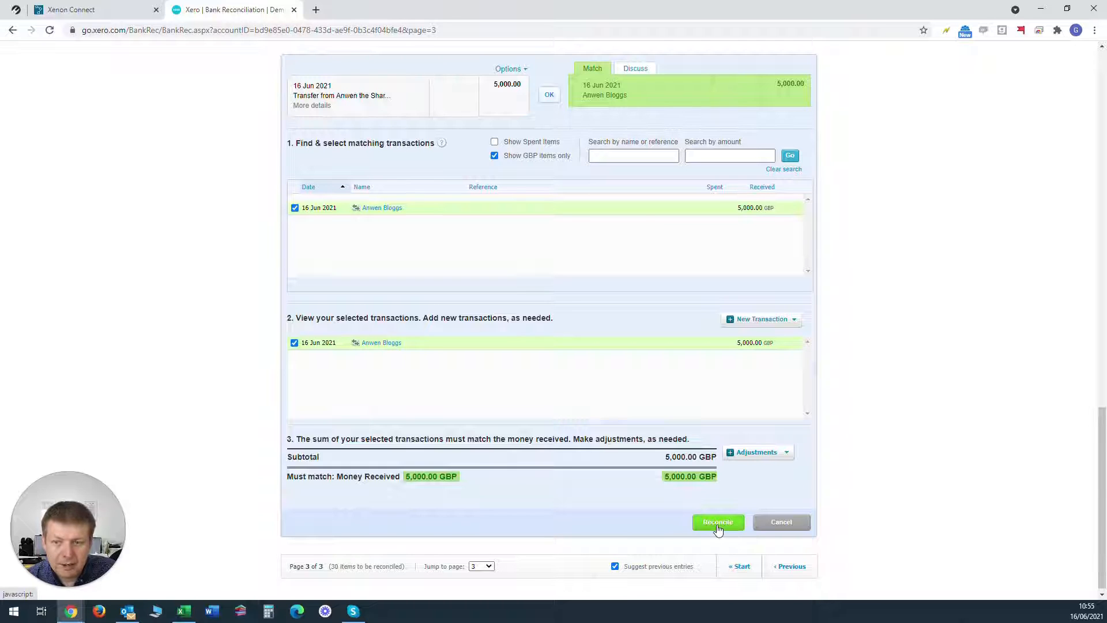
pyautogui.click(718, 522)
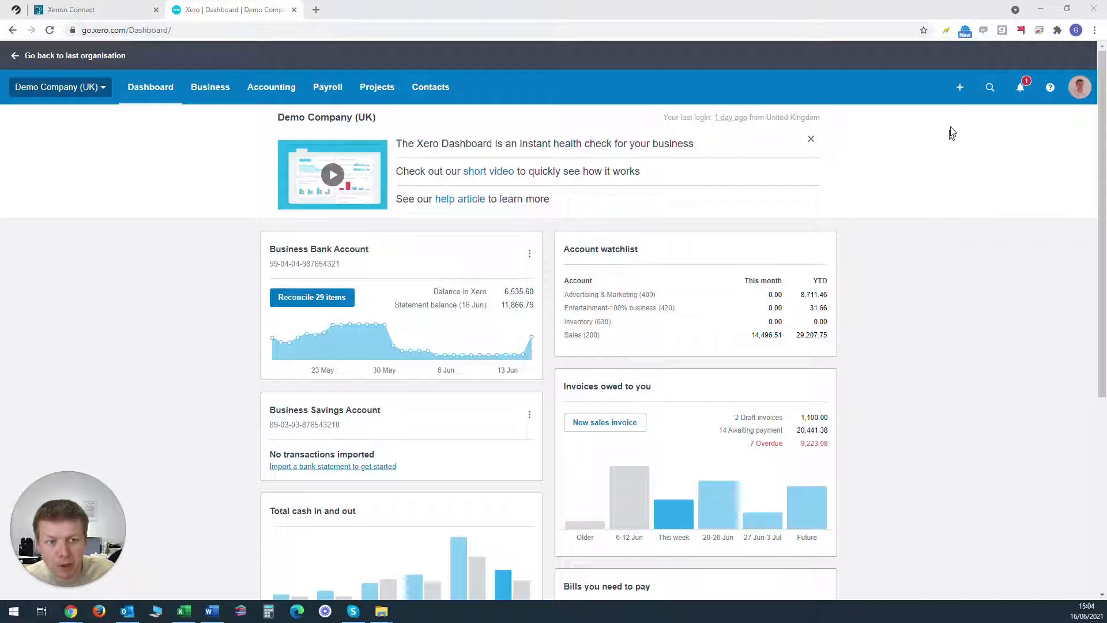
# Step: Create a new manual journal with the narration "Unpaid Share Capital", dated 16 Jun 2021
pyautogui.click(960, 88)
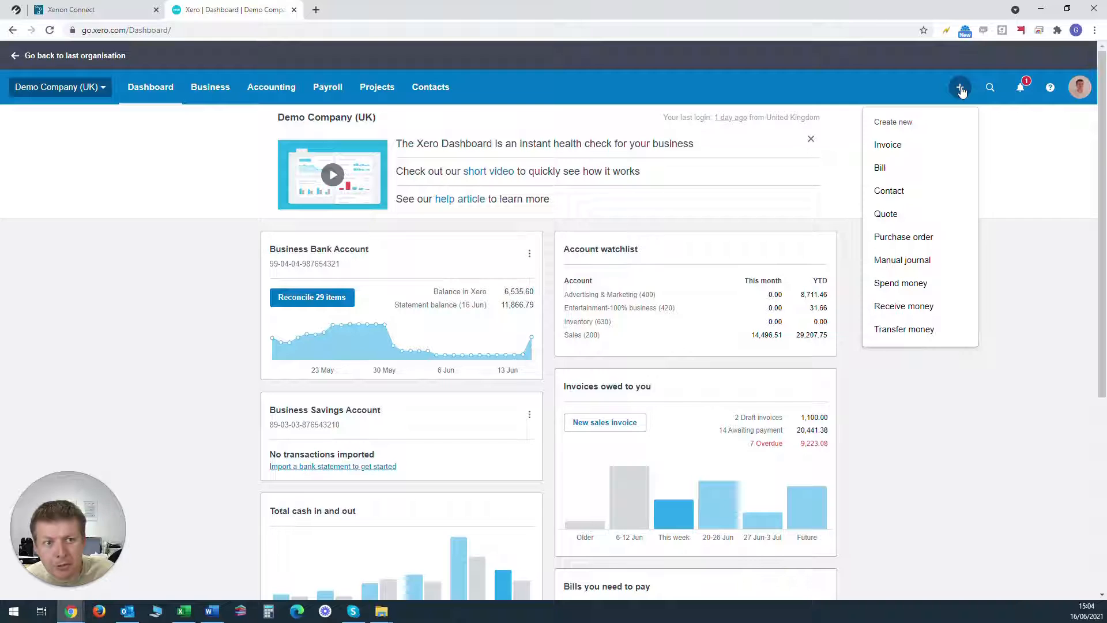
pyautogui.click(923, 262)
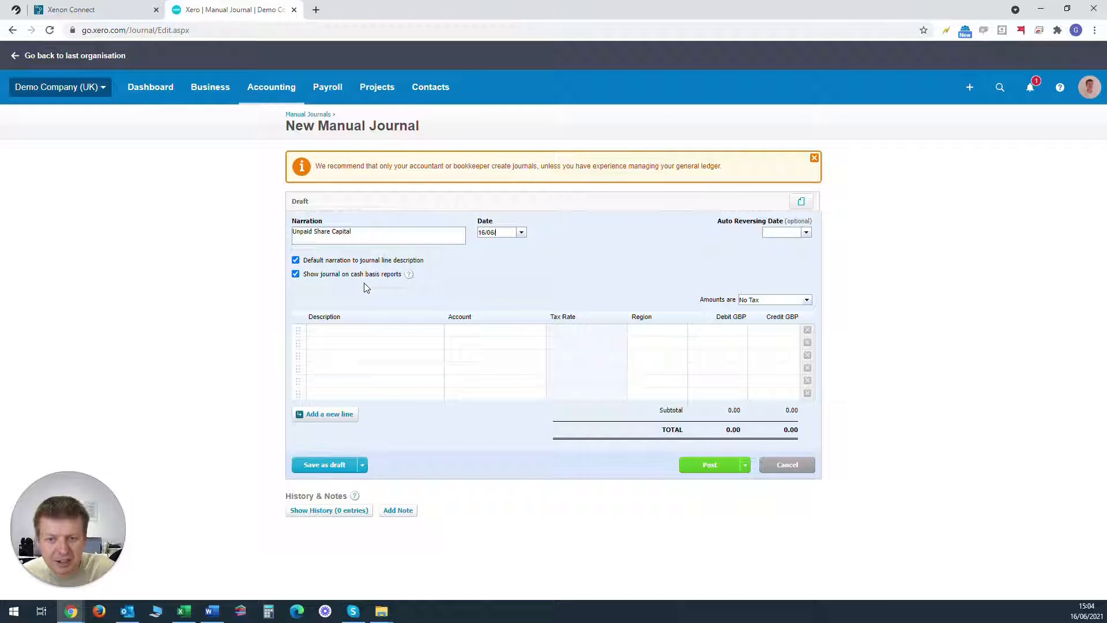
pyautogui.click(366, 287)
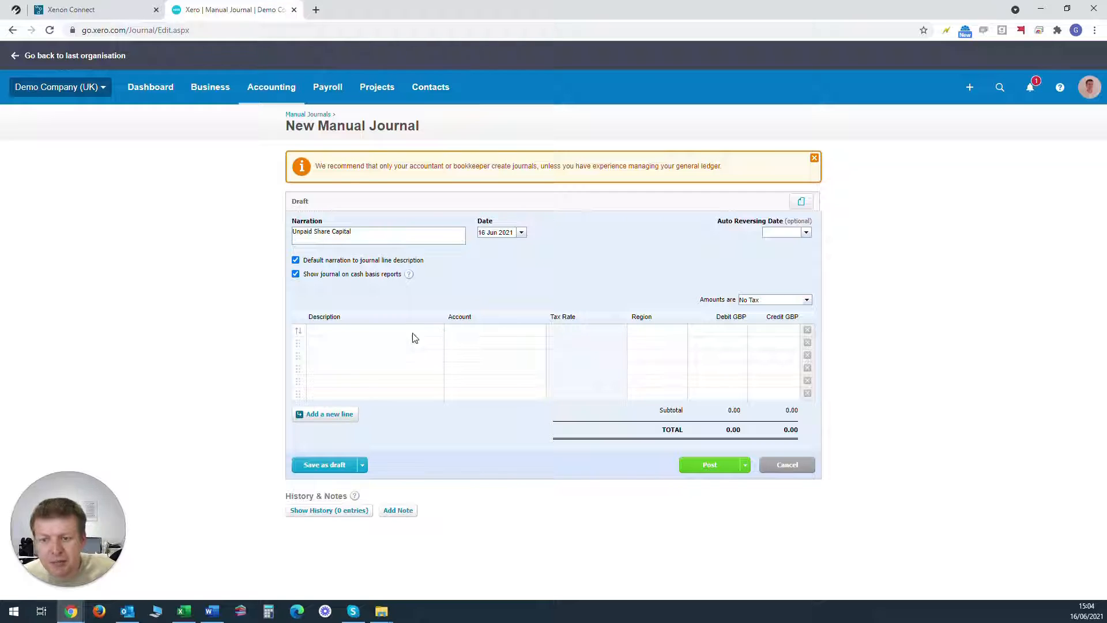
pyautogui.moveTo(360, 233); pyautogui.dragTo(262, 232)
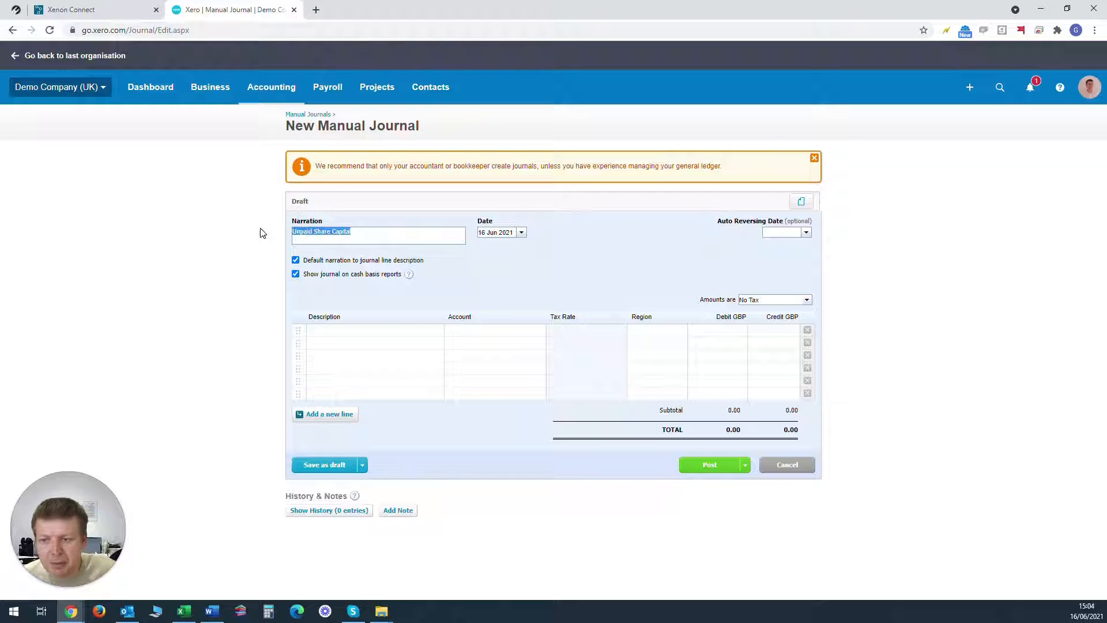
# Step: Enter the first journal line as a 100.00 credit to account 950 - Capital - x,xxx Ordinary Shares
pyautogui.click(376, 338)
pyautogui.click(492, 334)
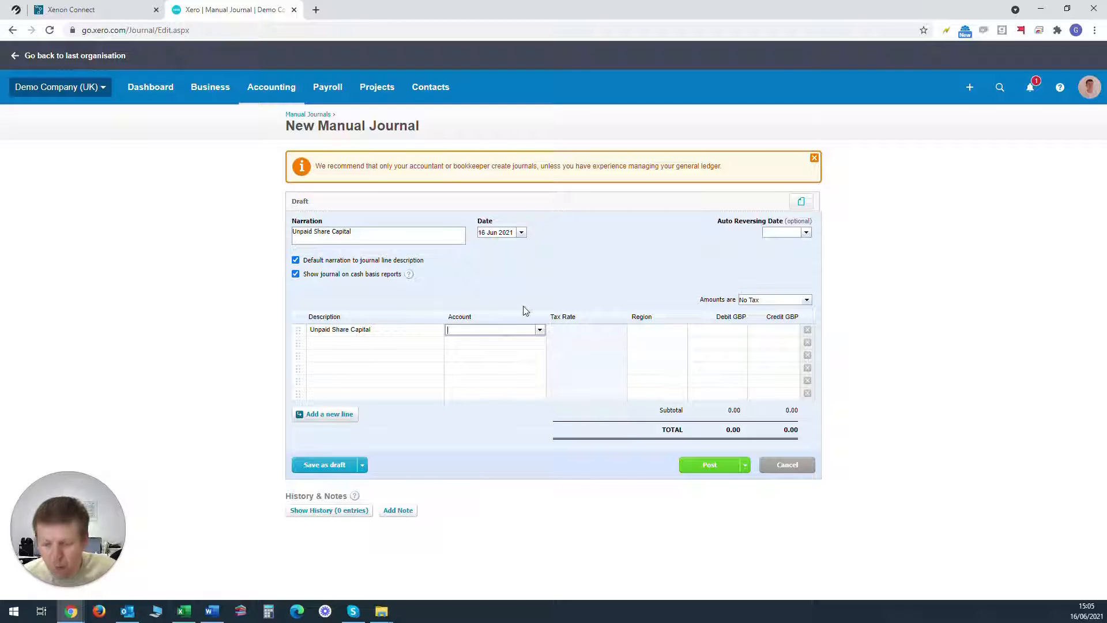
pyautogui.write('share')
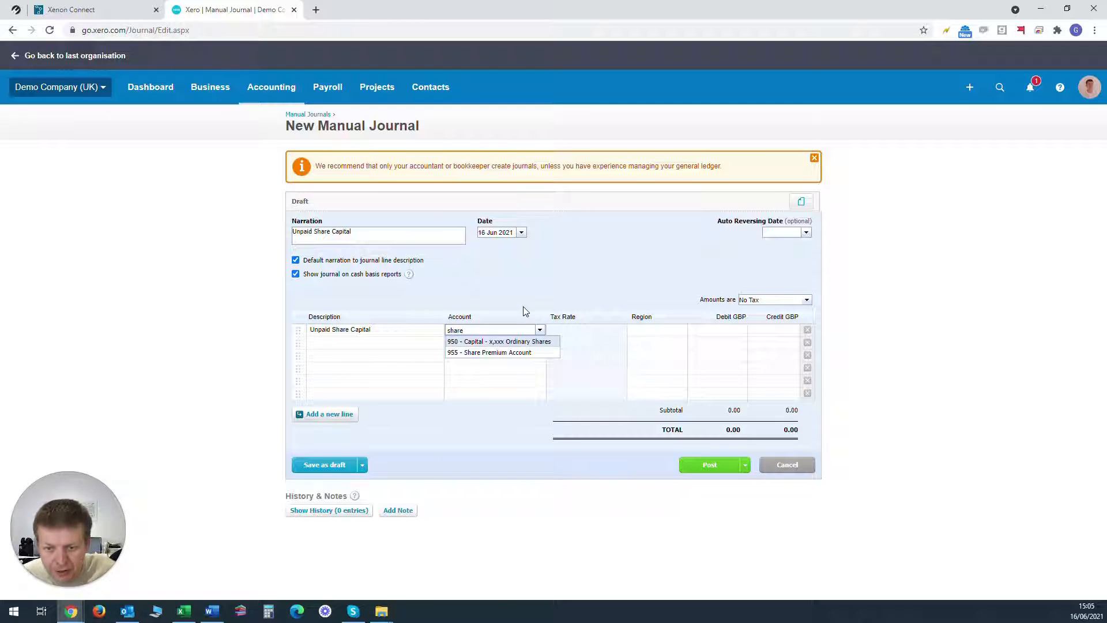
pyautogui.click(494, 342)
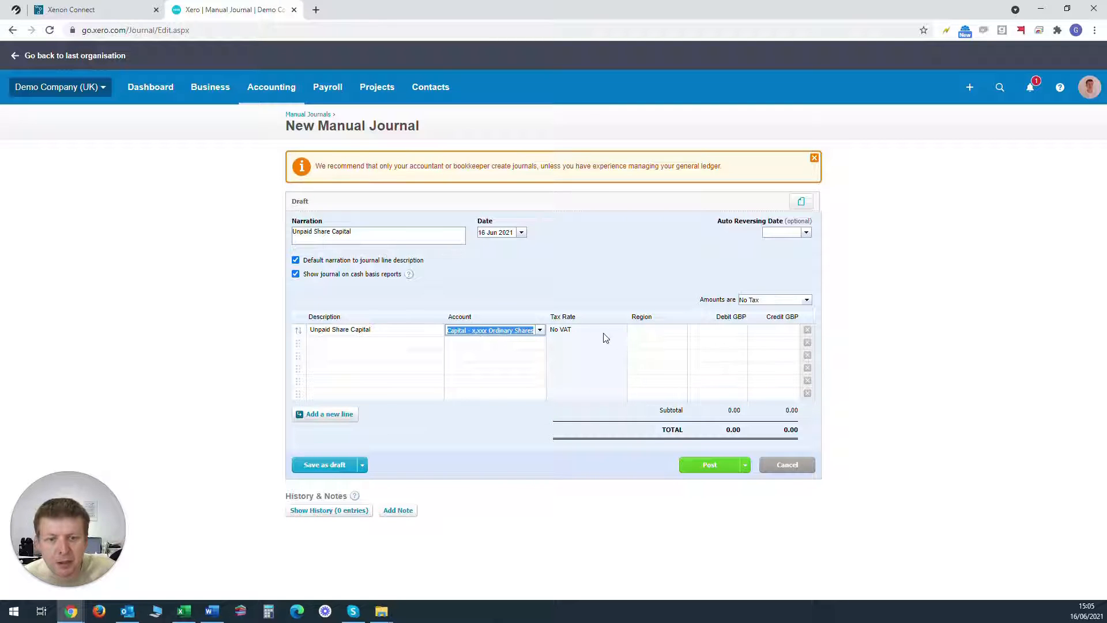
pyautogui.click(767, 329)
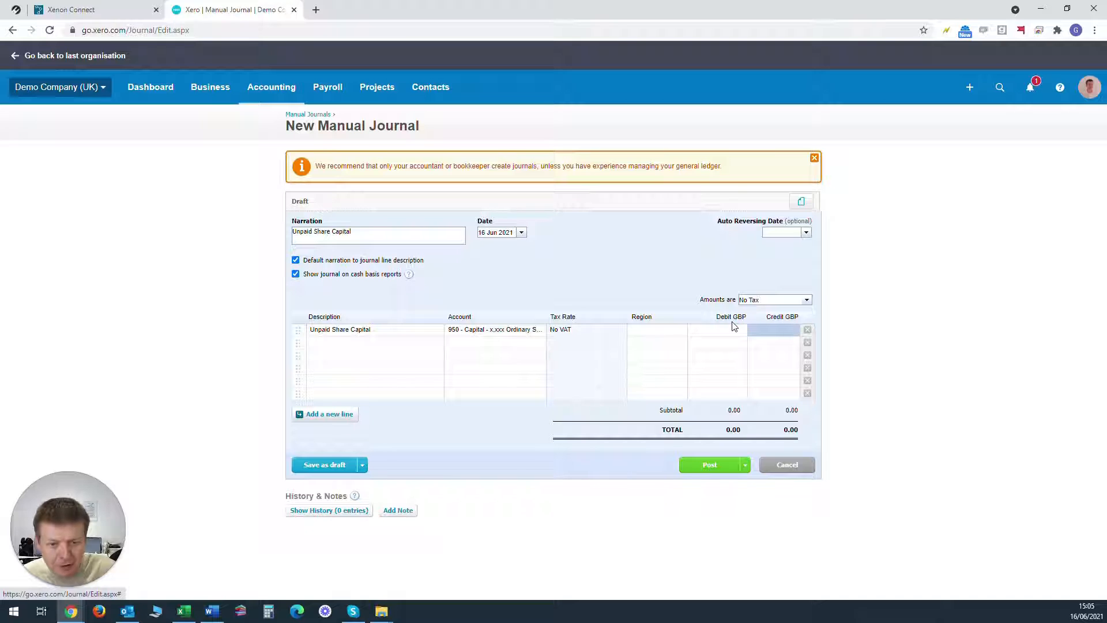
pyautogui.click(795, 330)
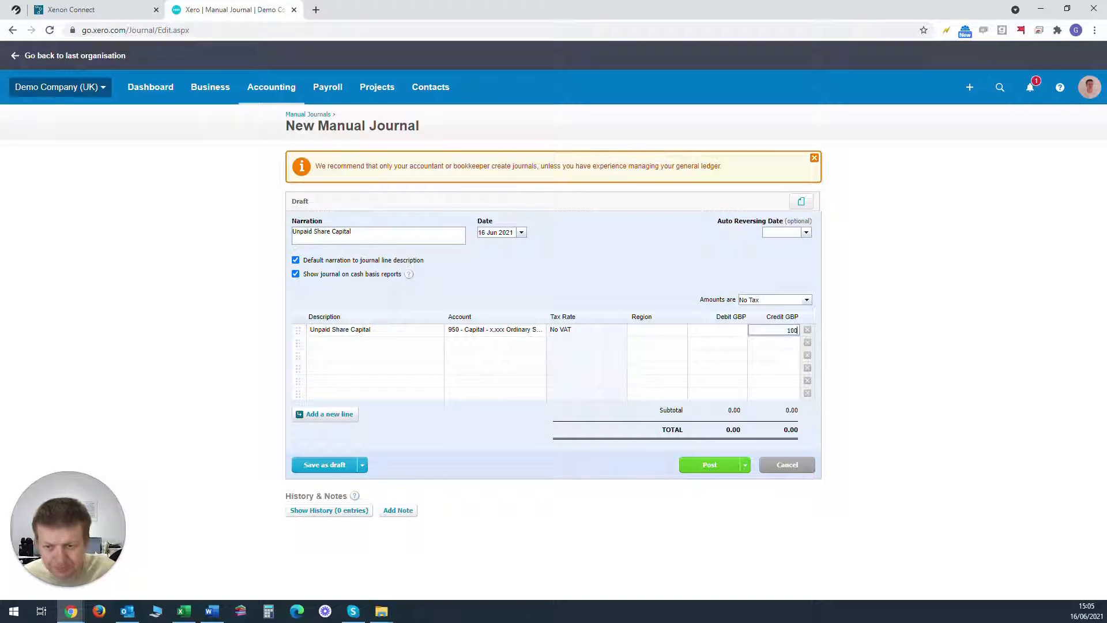
pyautogui.press('Tab')
pyautogui.press('Tab')
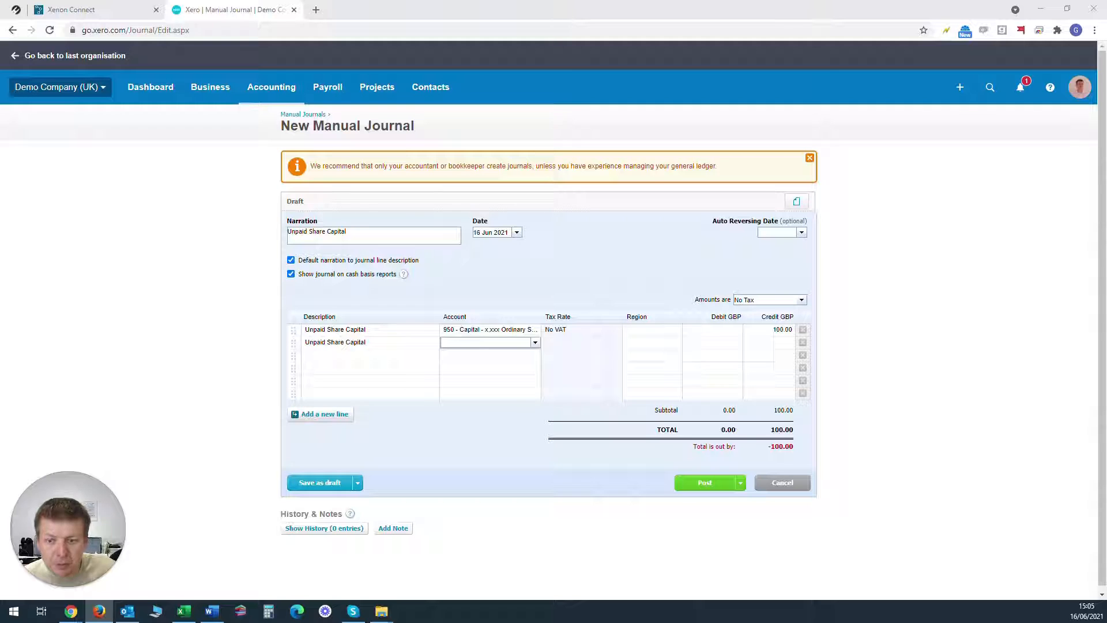
# Step: For the second journal line, add a Current Asset account with code 450, named "Unpaid Share Capital -" plus the shareholder's name
pyautogui.click(535, 342)
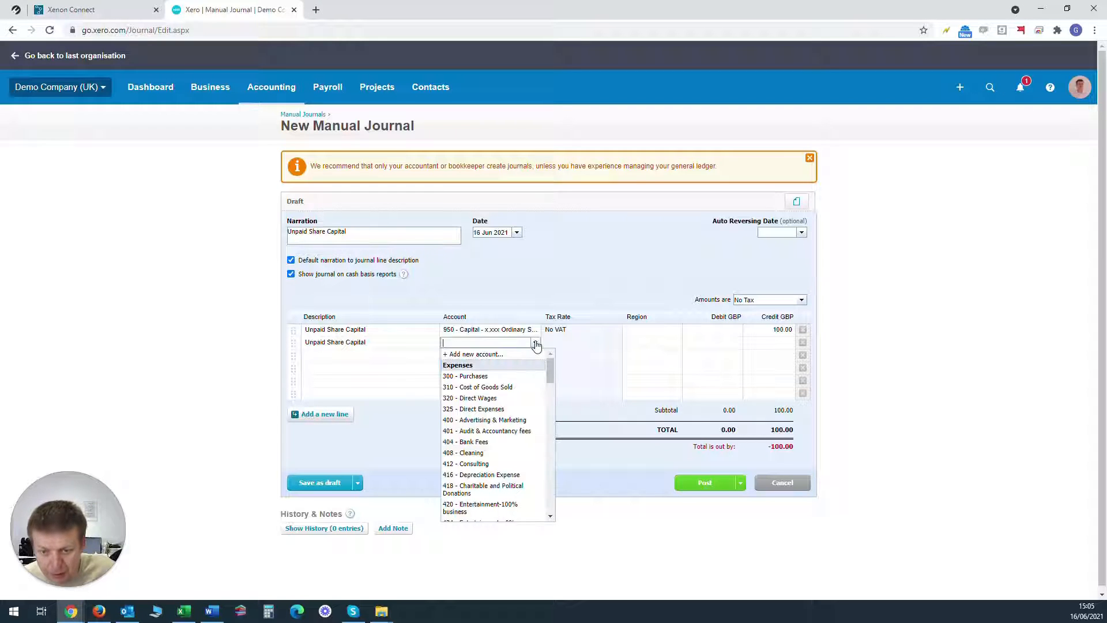
pyautogui.click(498, 355)
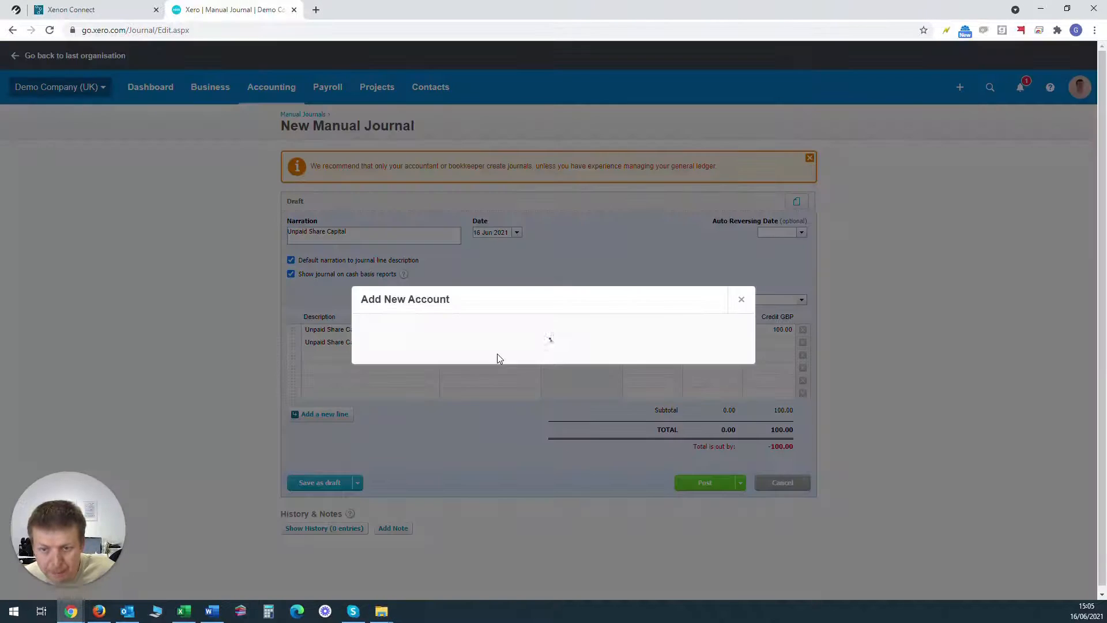
pyautogui.click(427, 190)
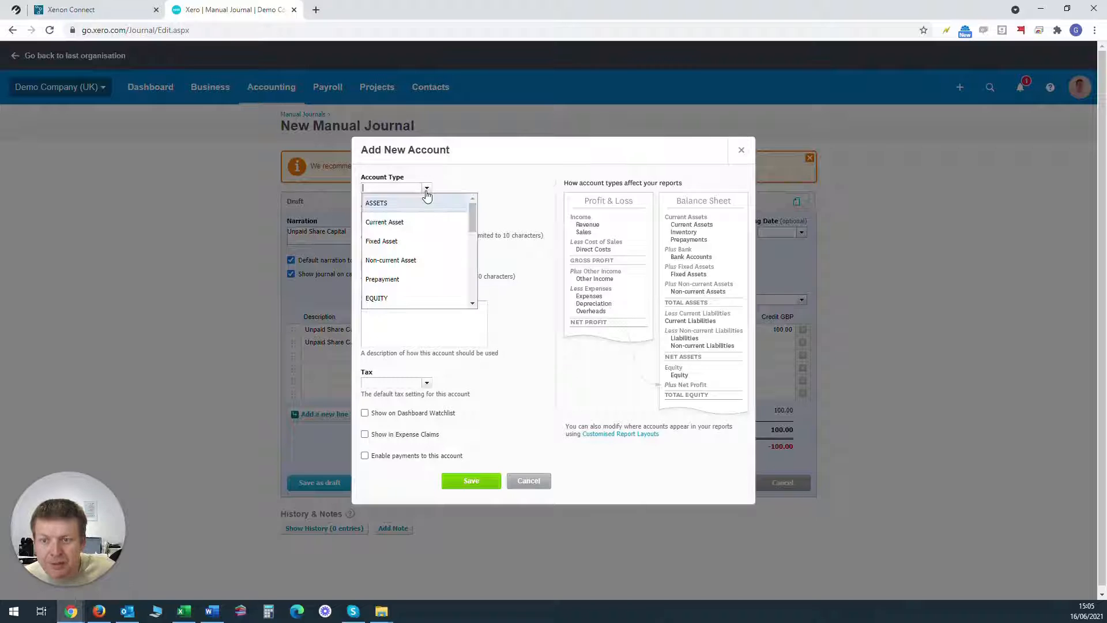
pyautogui.click(429, 227)
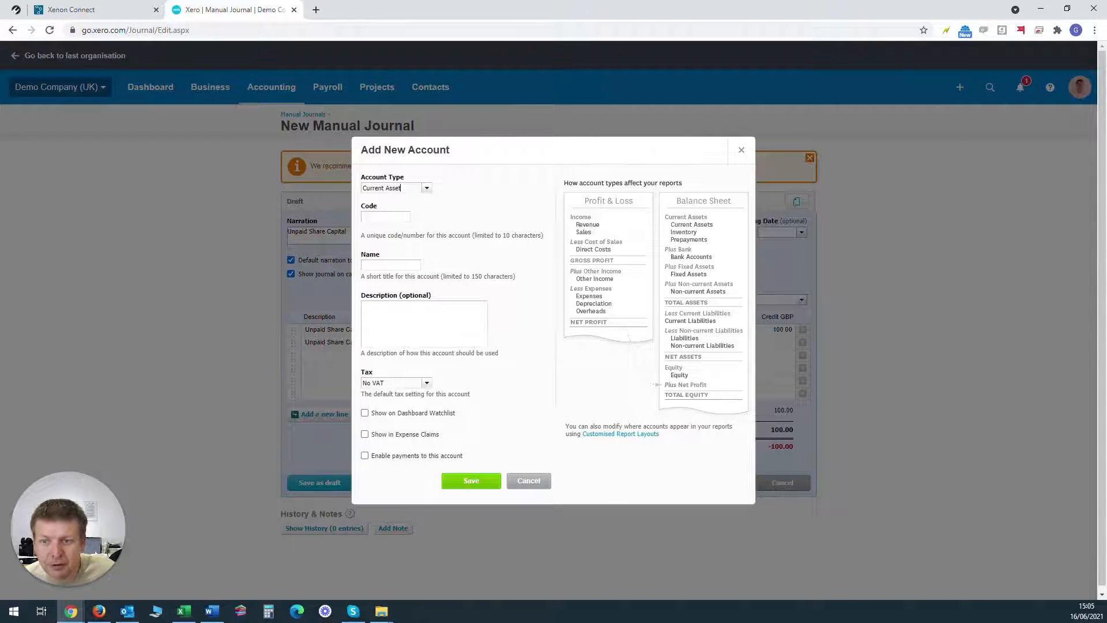
pyautogui.press('Tab')
pyautogui.write('4')
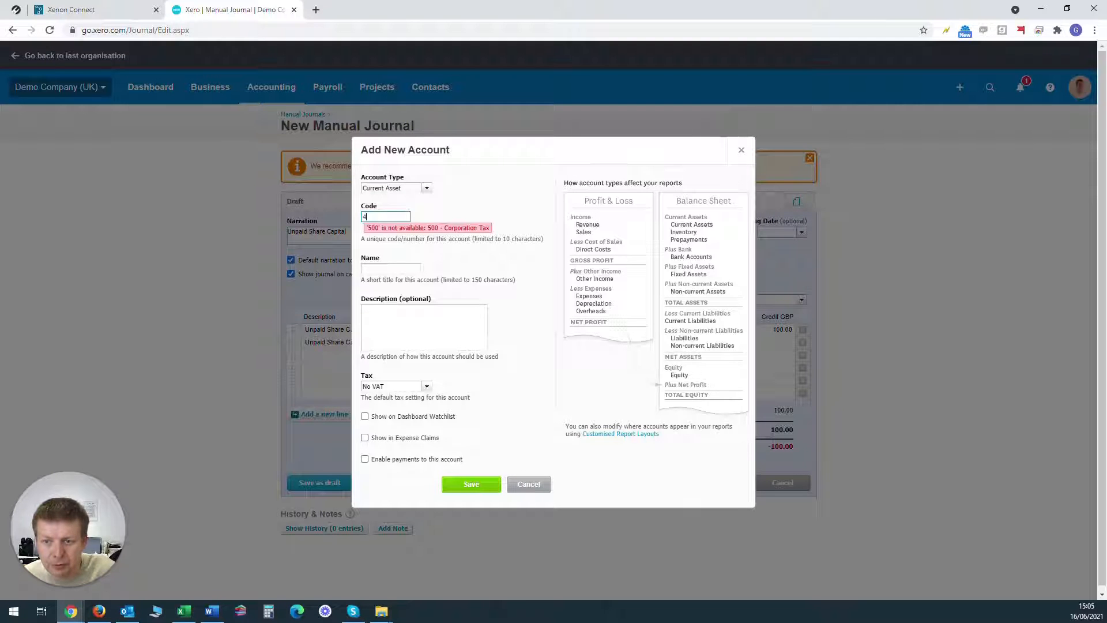
pyautogui.write('50')
pyautogui.press('Tab')
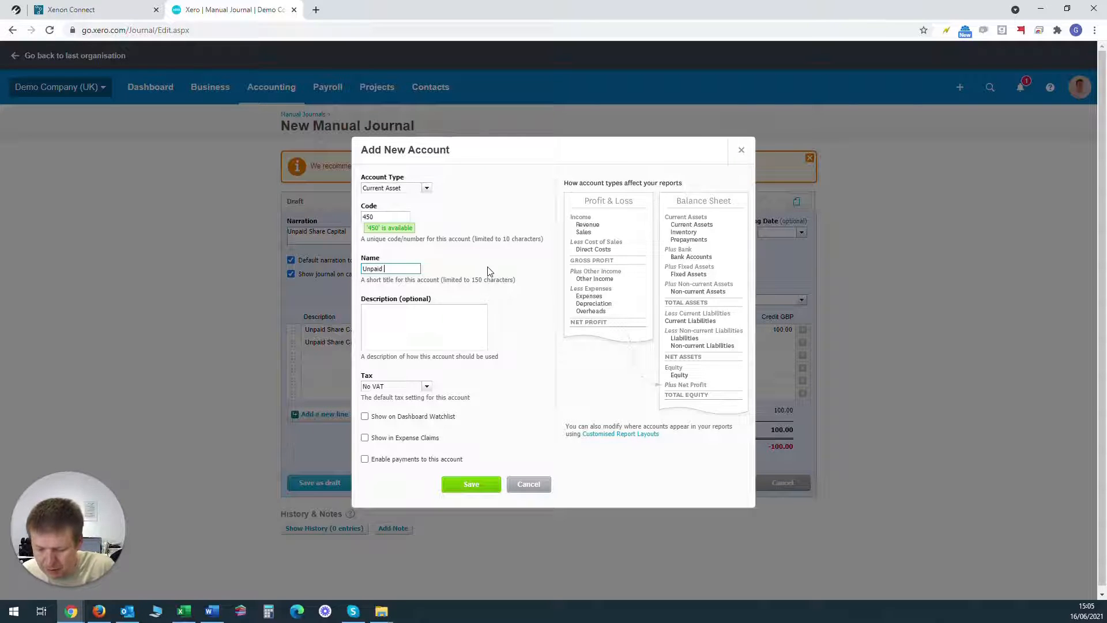
pyautogui.write('Unpaid Share Capital - J')
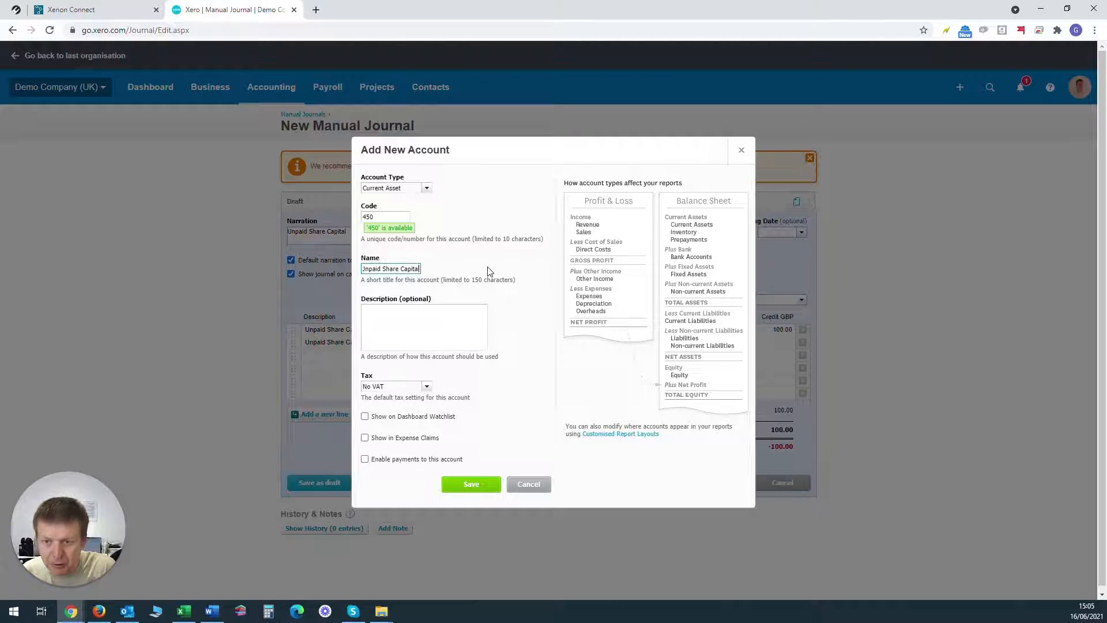
pyautogui.write(' Bloggs')
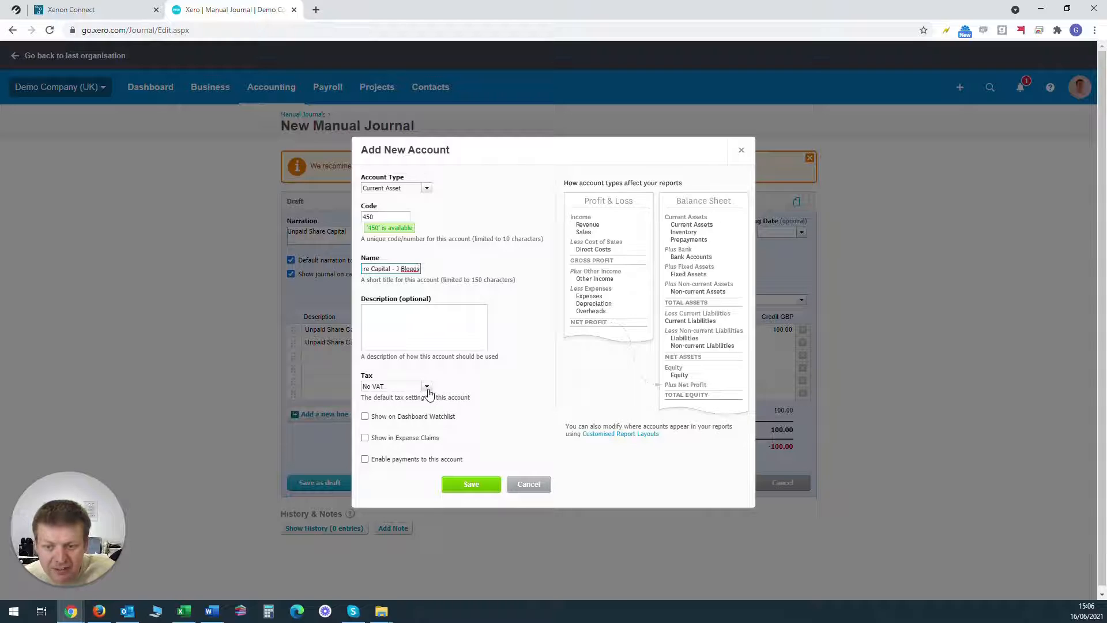
pyautogui.click(471, 486)
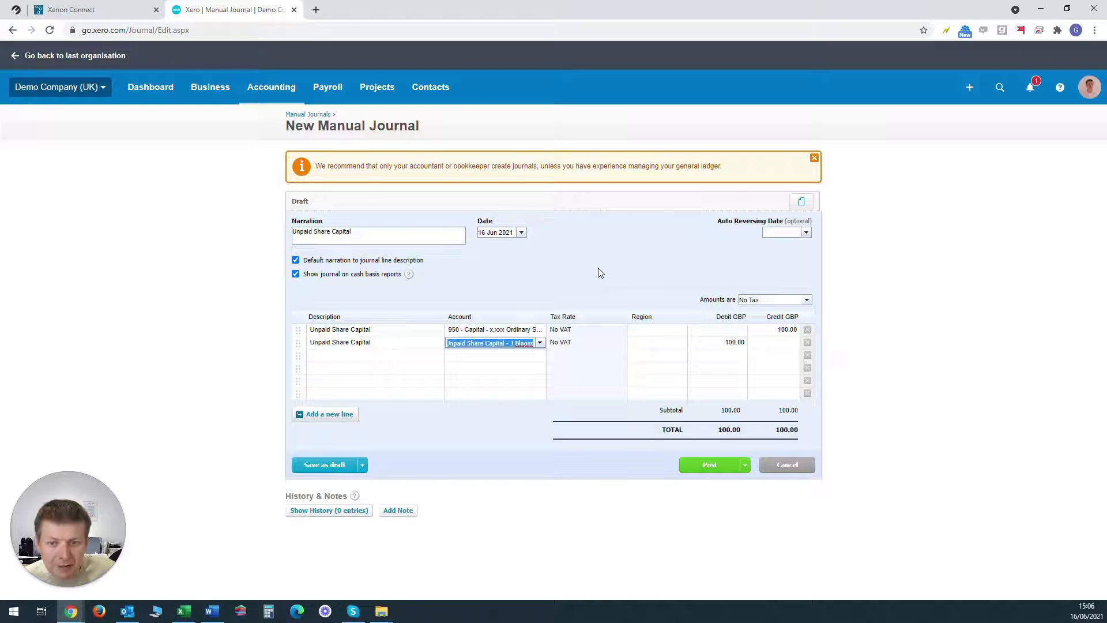
# Step: Change the second journal line's account to 835 - Directors' Loan Account
pyautogui.click(783, 332)
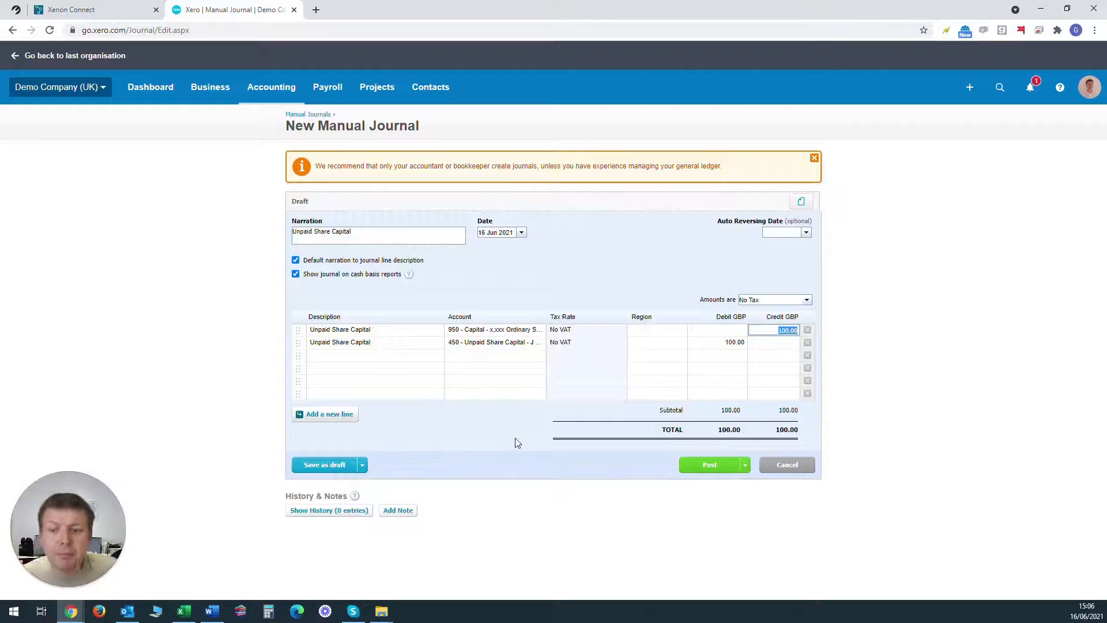
pyautogui.click(467, 346)
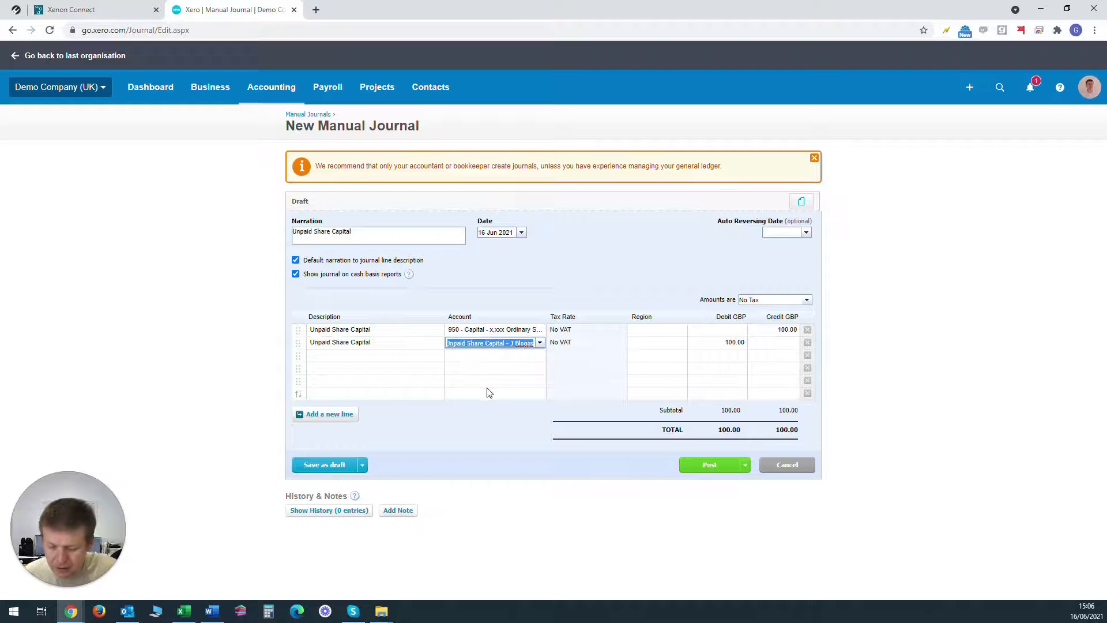
pyautogui.write('dire')
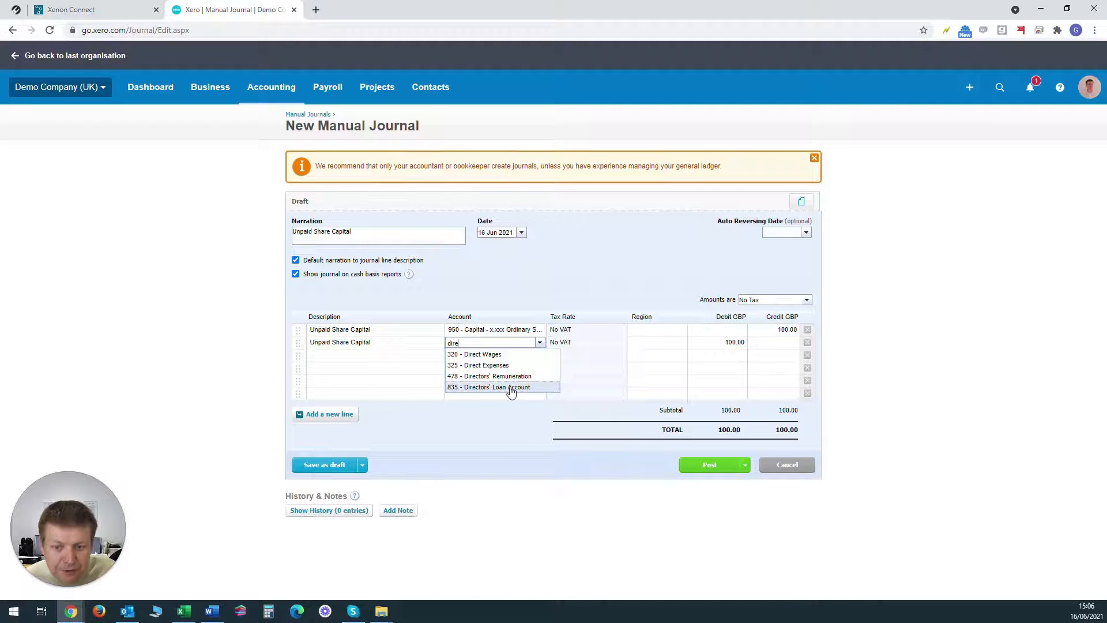
pyautogui.click(512, 388)
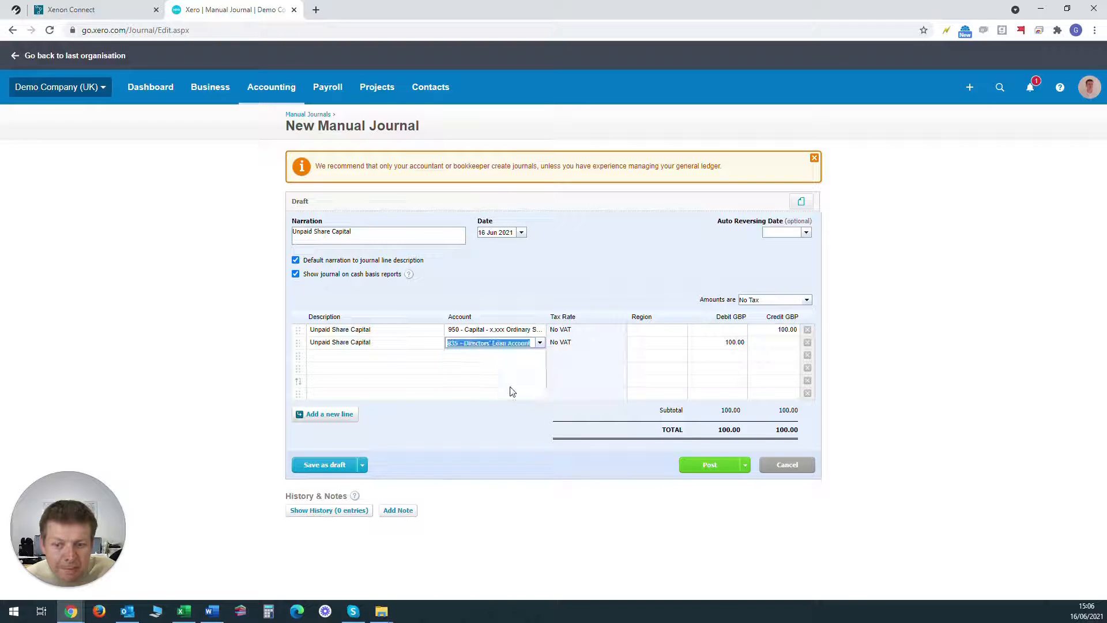
pyautogui.press('Tab')
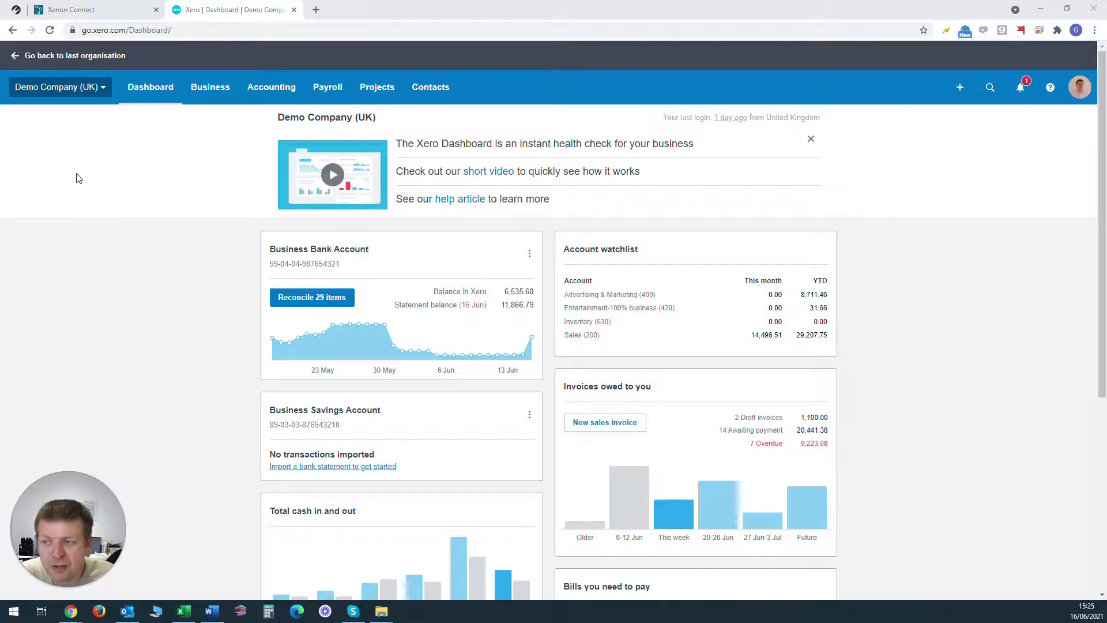
# Step: Open the organisation's chart of accounts through the advanced accounting settings and check the codes used by the equity accounts
pyautogui.click(81, 92)
pyautogui.click(81, 227)
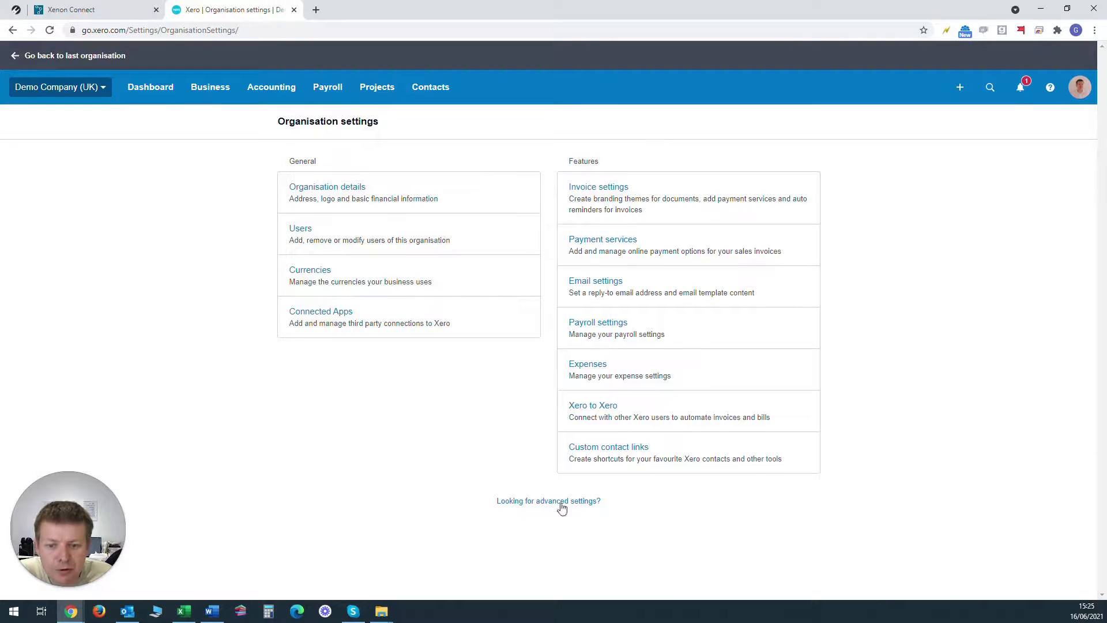
pyautogui.click(560, 503)
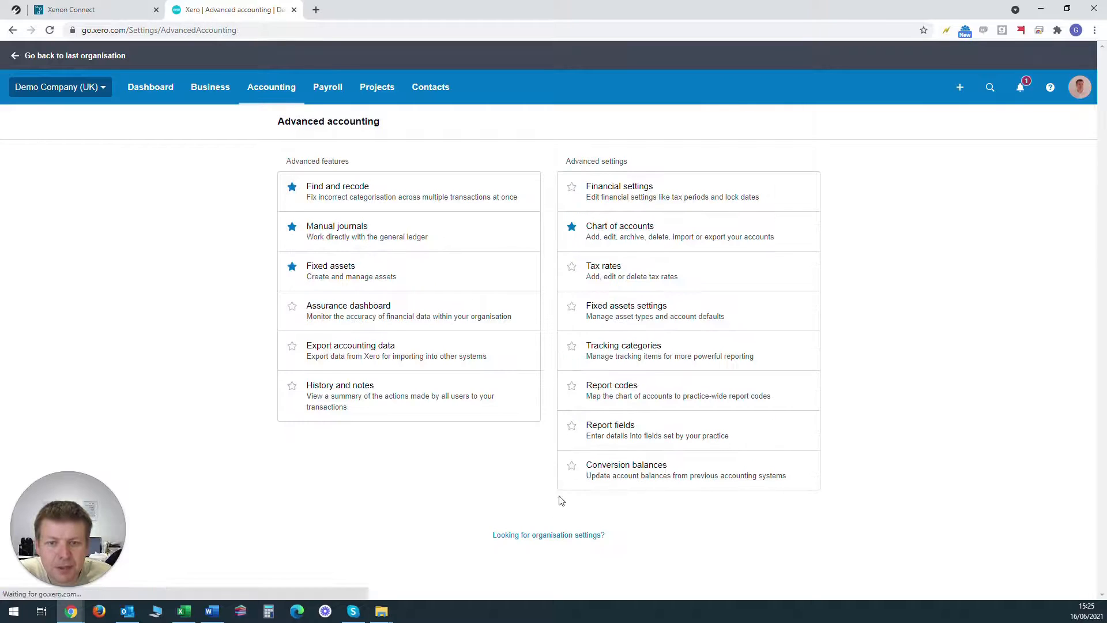
pyautogui.click(683, 243)
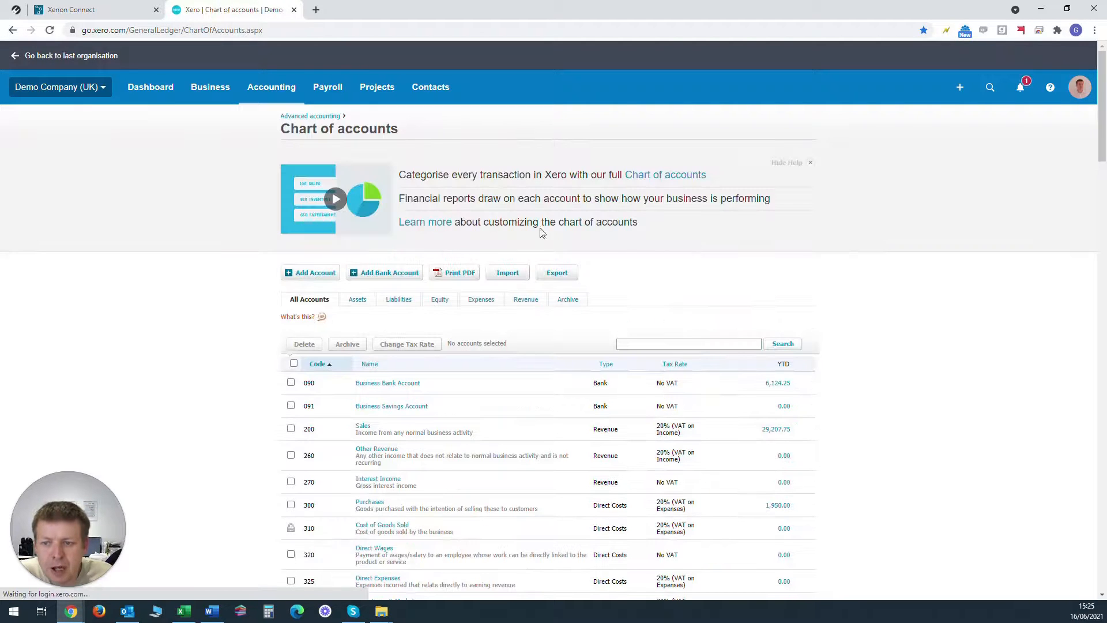
pyautogui.scroll(-15, 314, 425)
pyautogui.scroll(-15, 320, 427)
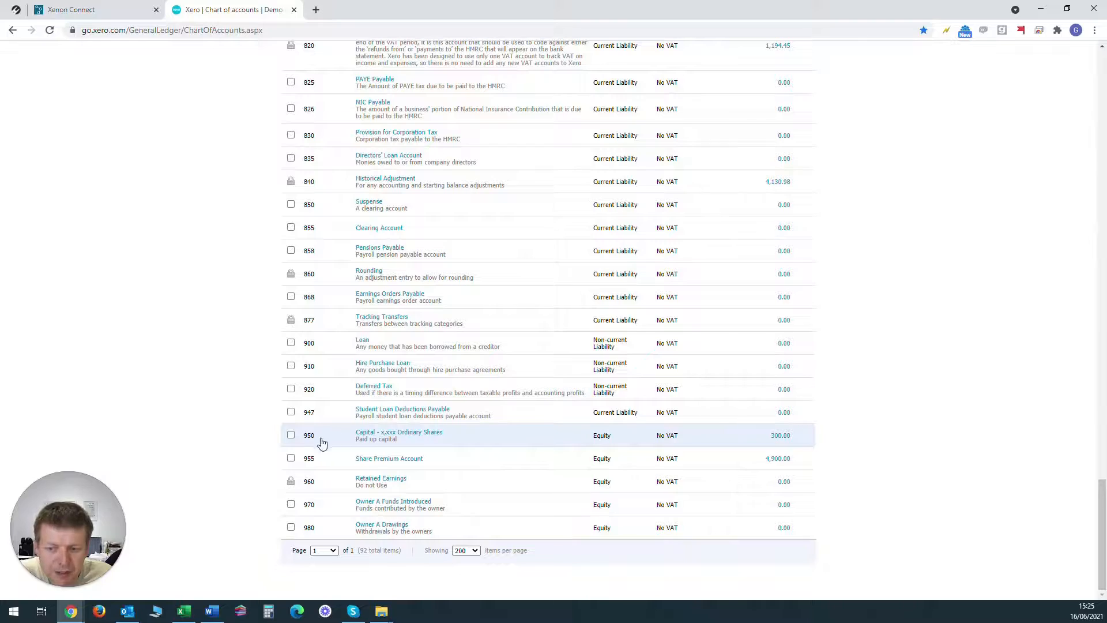
pyautogui.scroll(20, 319, 439)
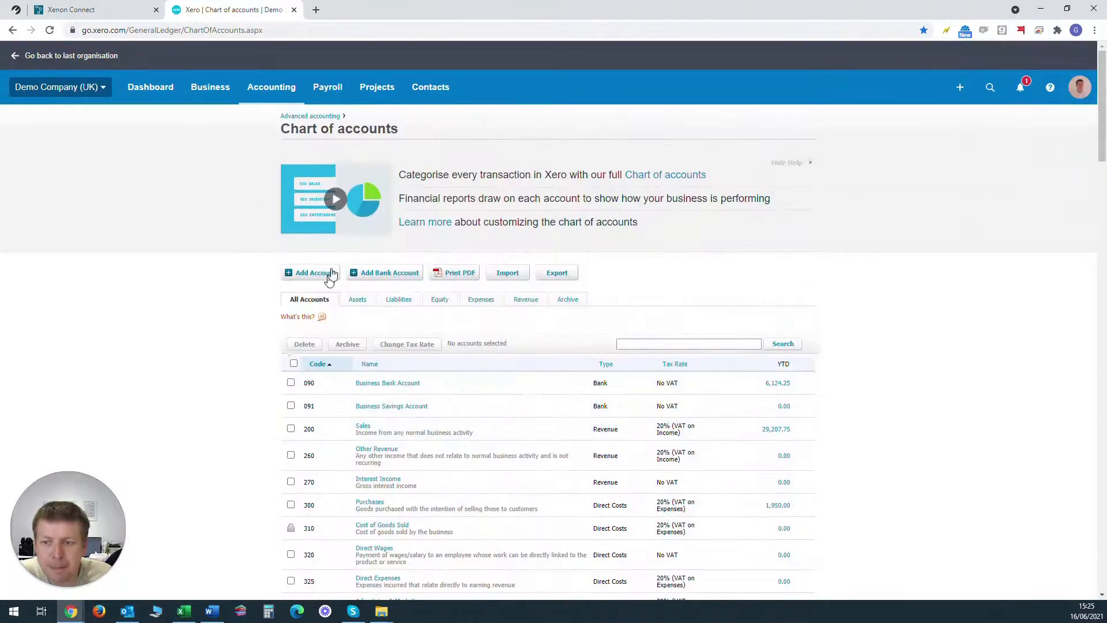
# Step: Add a new Equity account with code 951 named "Ordinary A Shares", save it and locate it in the chart of accounts
pyautogui.click(329, 272)
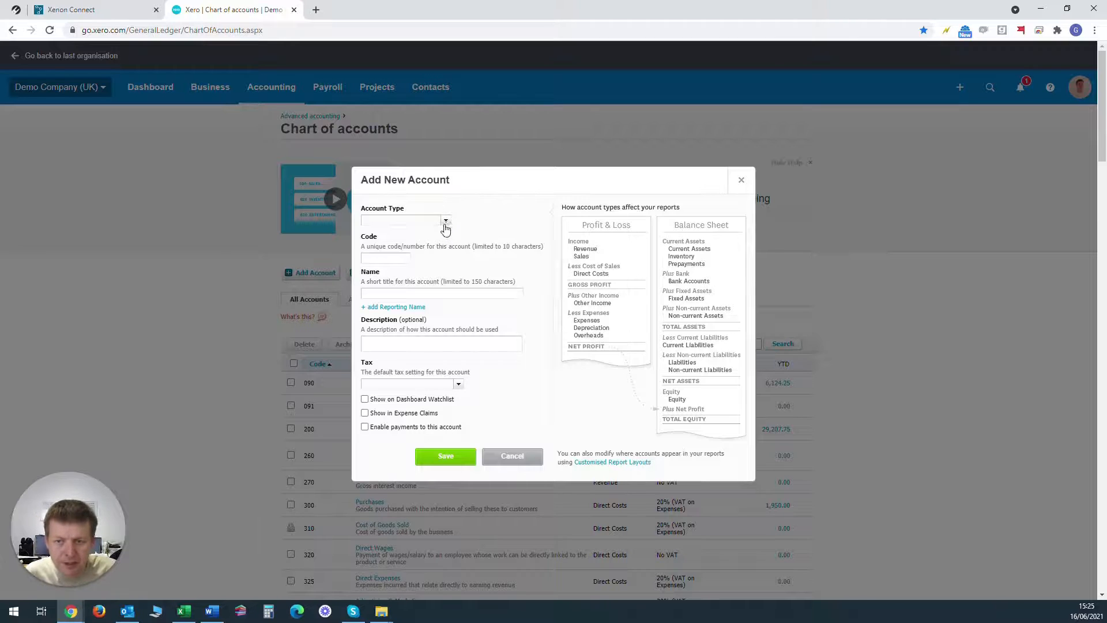
pyautogui.click(445, 220)
pyautogui.scroll(-2, 445, 280)
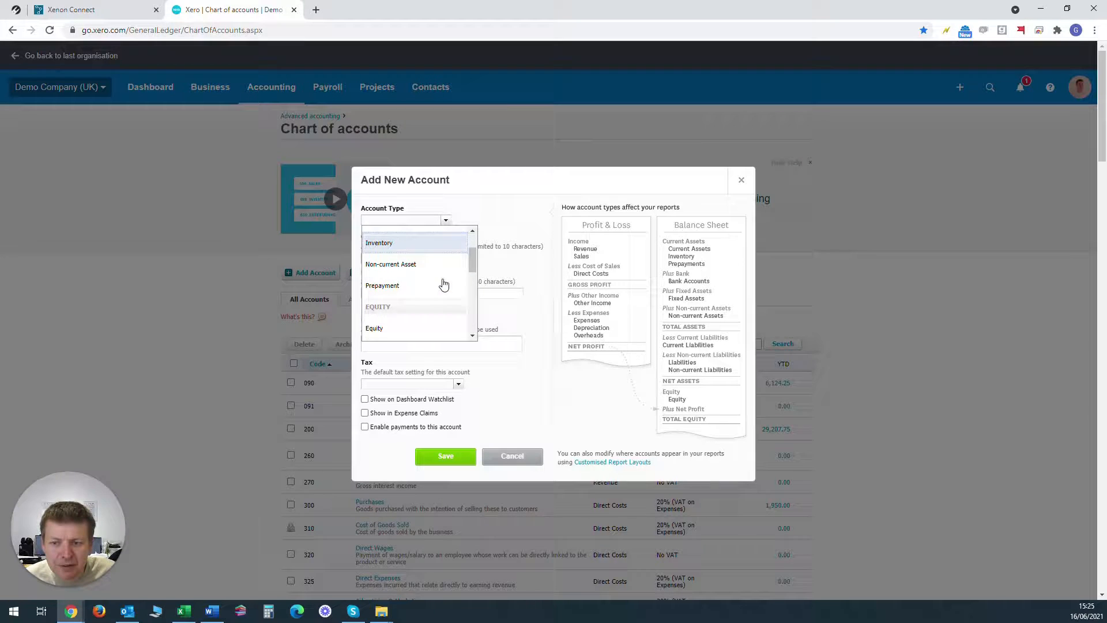
pyautogui.click(380, 330)
pyautogui.click(385, 258)
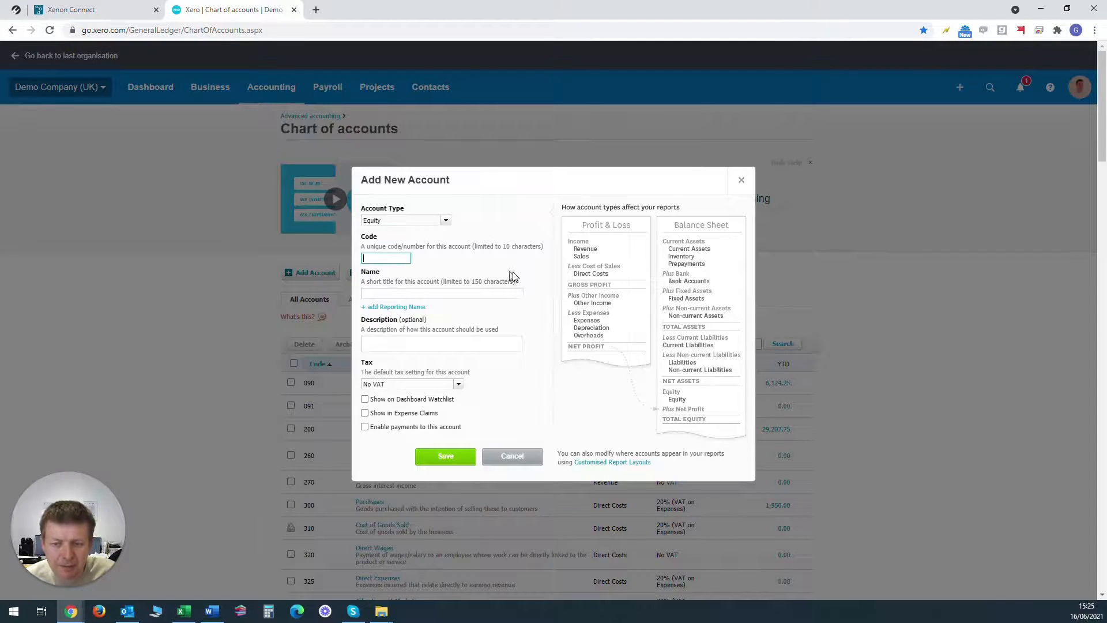
pyautogui.click(420, 294)
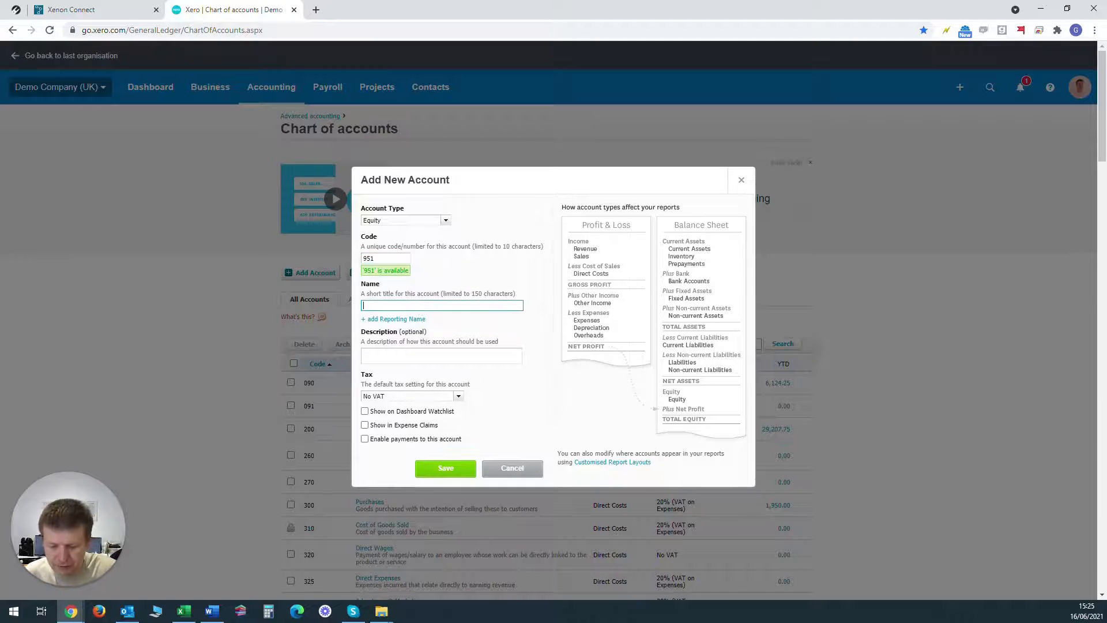
pyautogui.write('Ordinary ')
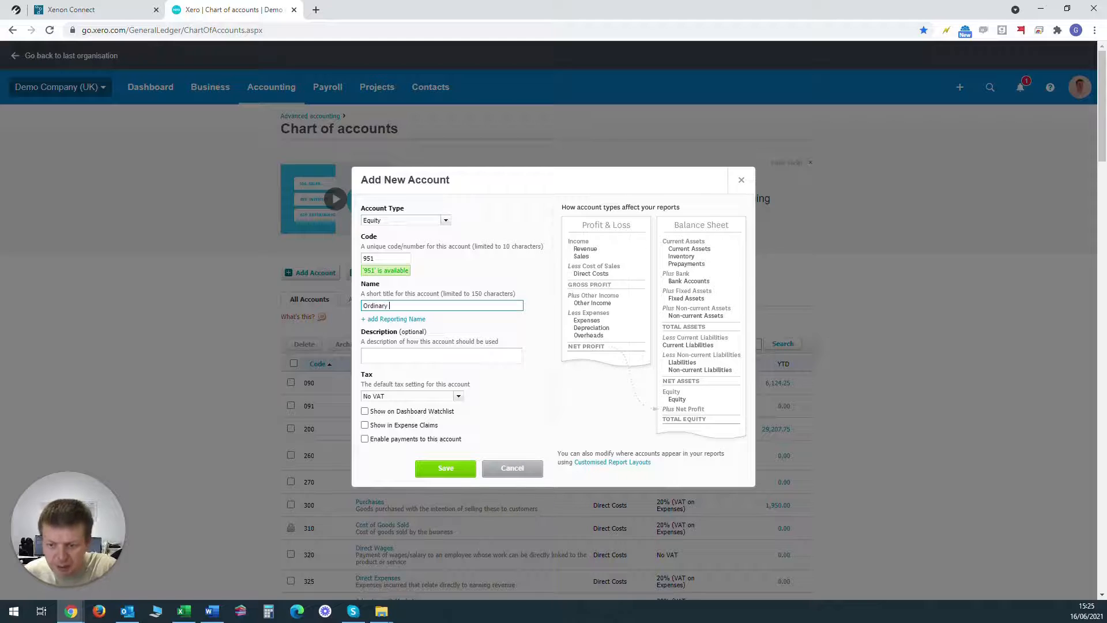
pyautogui.write('A Shares')
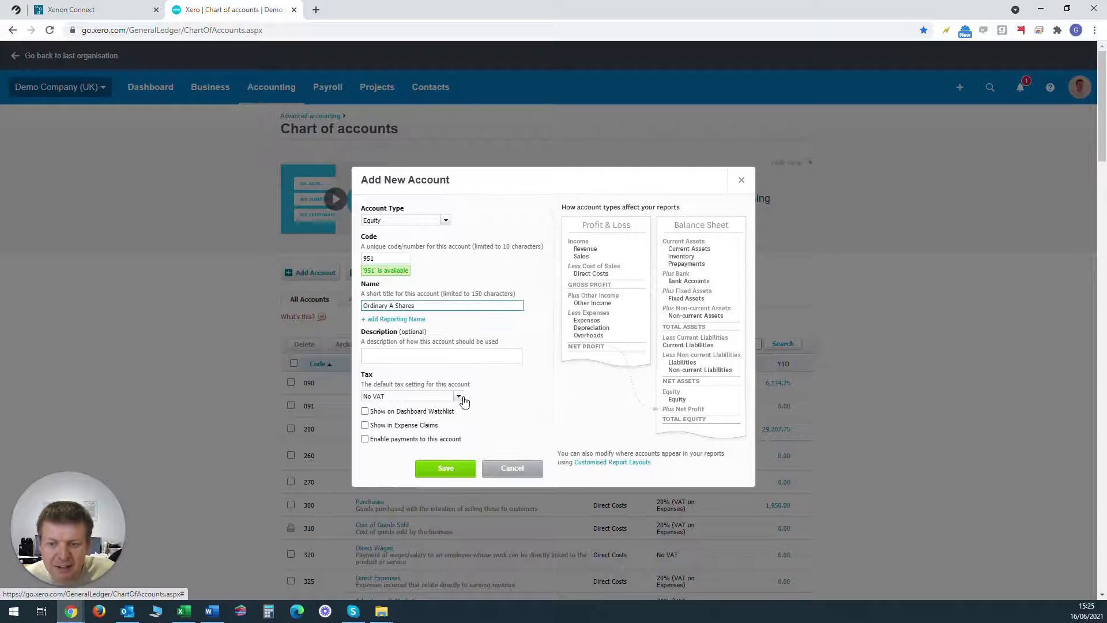
pyautogui.click(442, 469)
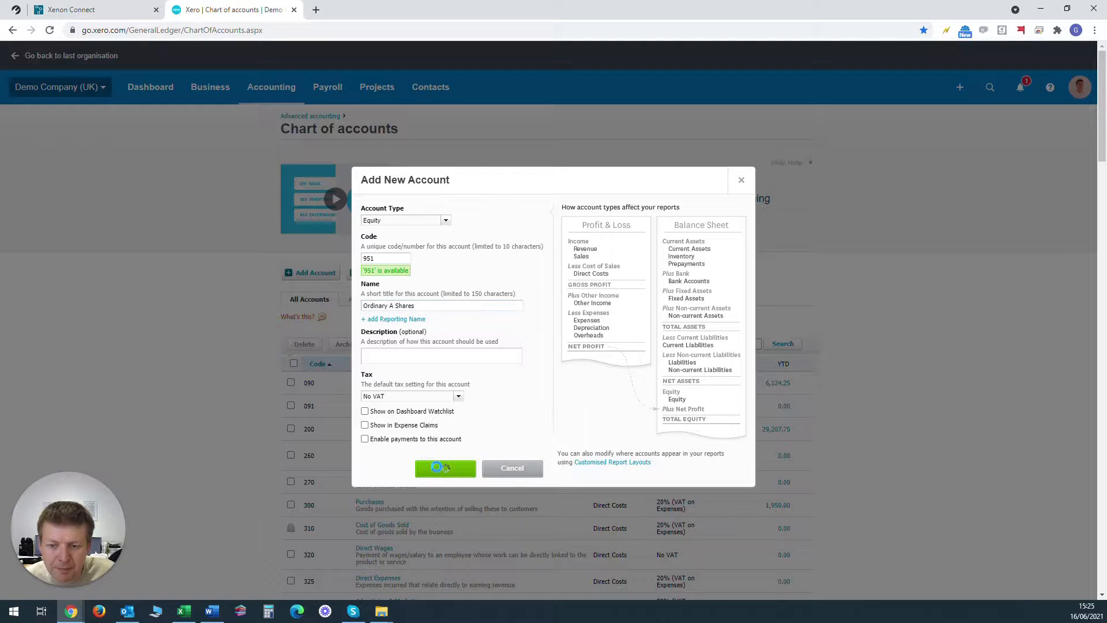
pyautogui.scroll(-20, 439, 476)
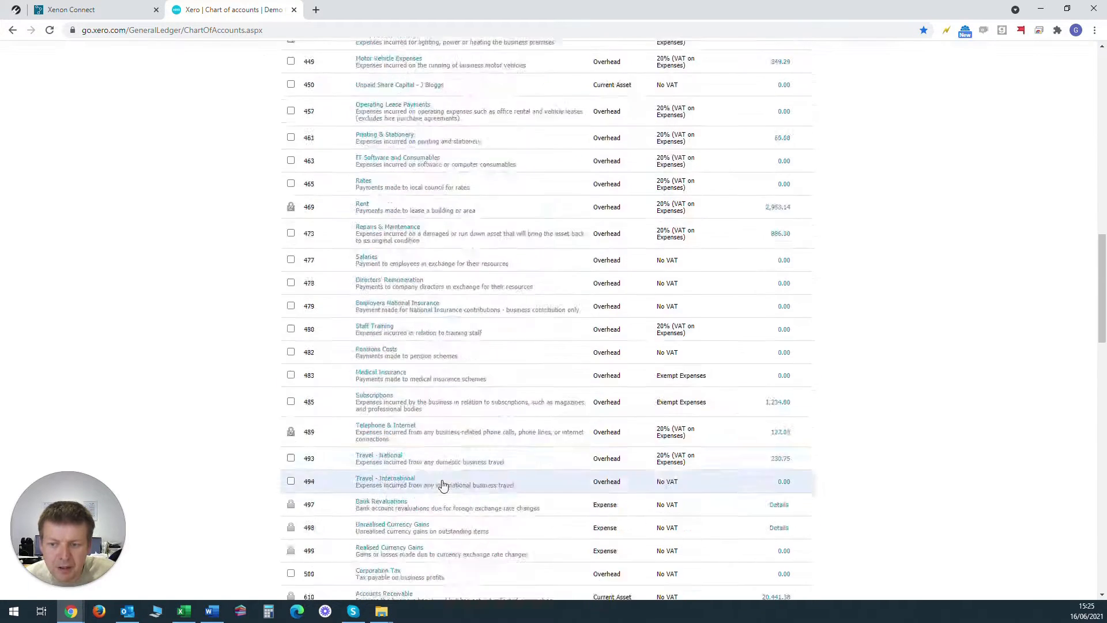
pyautogui.scroll(-7, 442, 481)
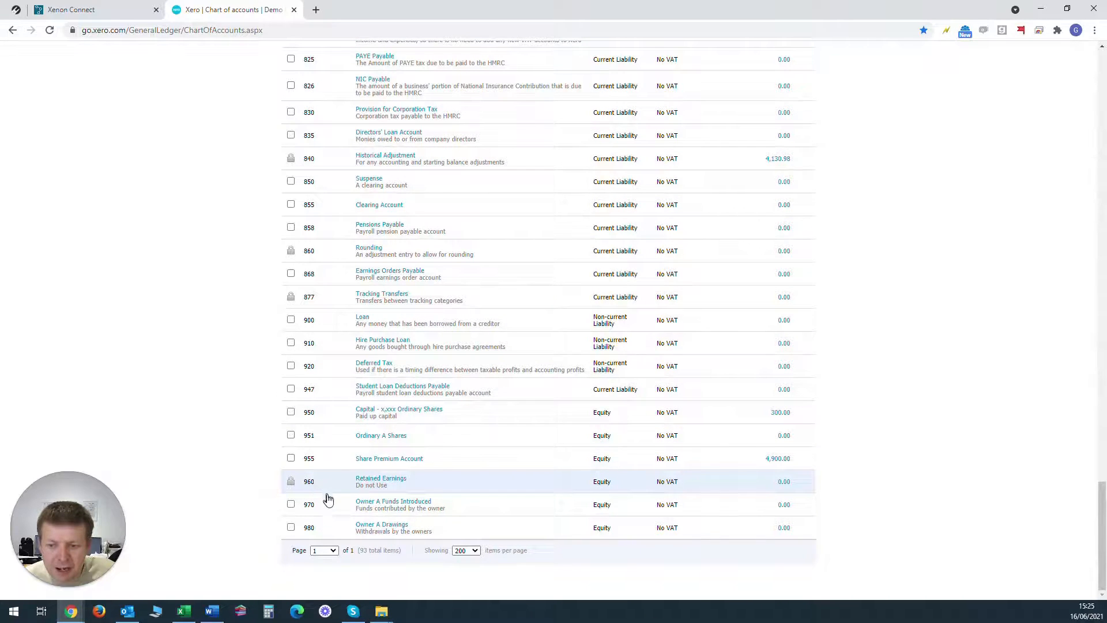